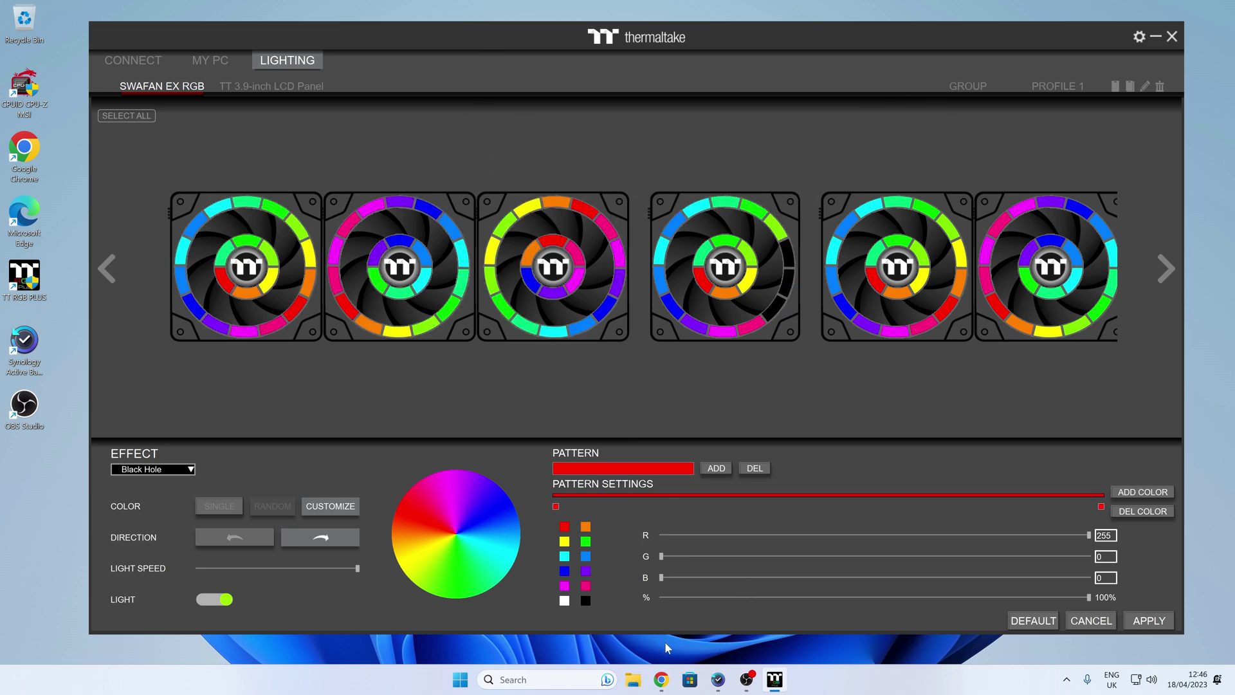
Bring the ttrgbplus.thermaltake.com page in Chrome to the front
{"action": "left_click", "coordinate": [664, 680]}
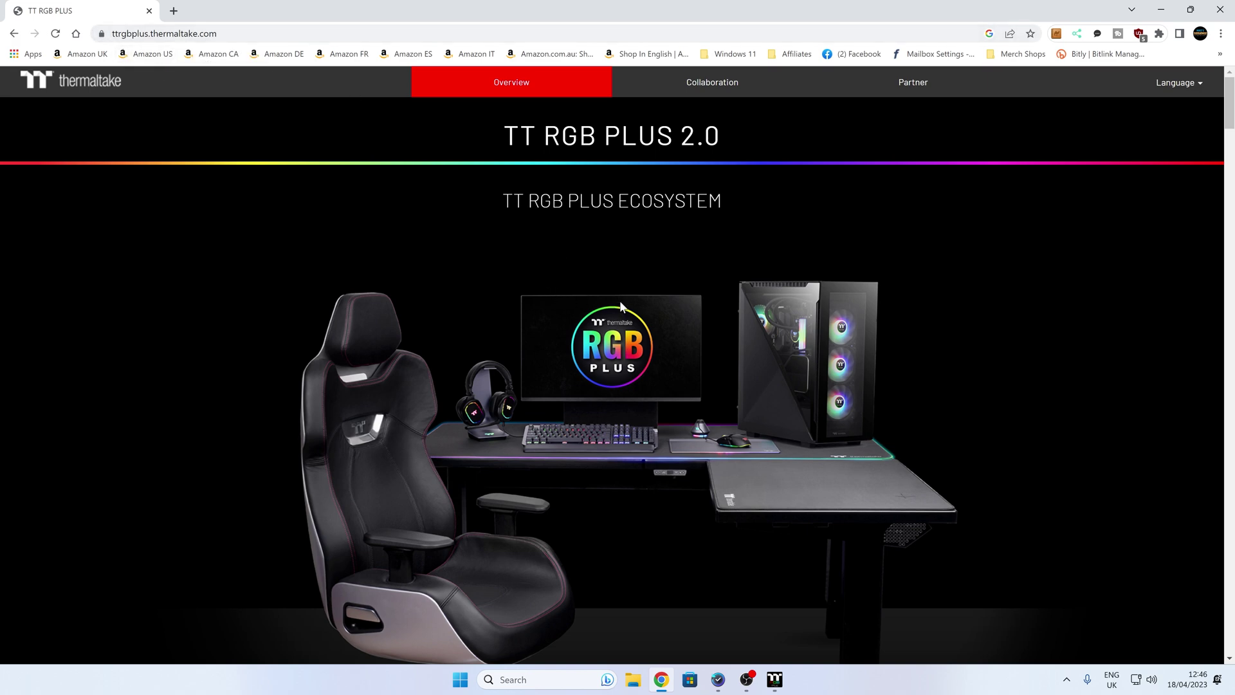
Scroll the TT RGB PLUS page down to the download section, then close Chrome
{"action": "scroll", "coordinate": [623, 312], "scroll_direction": "down", "scroll_amount": 1}
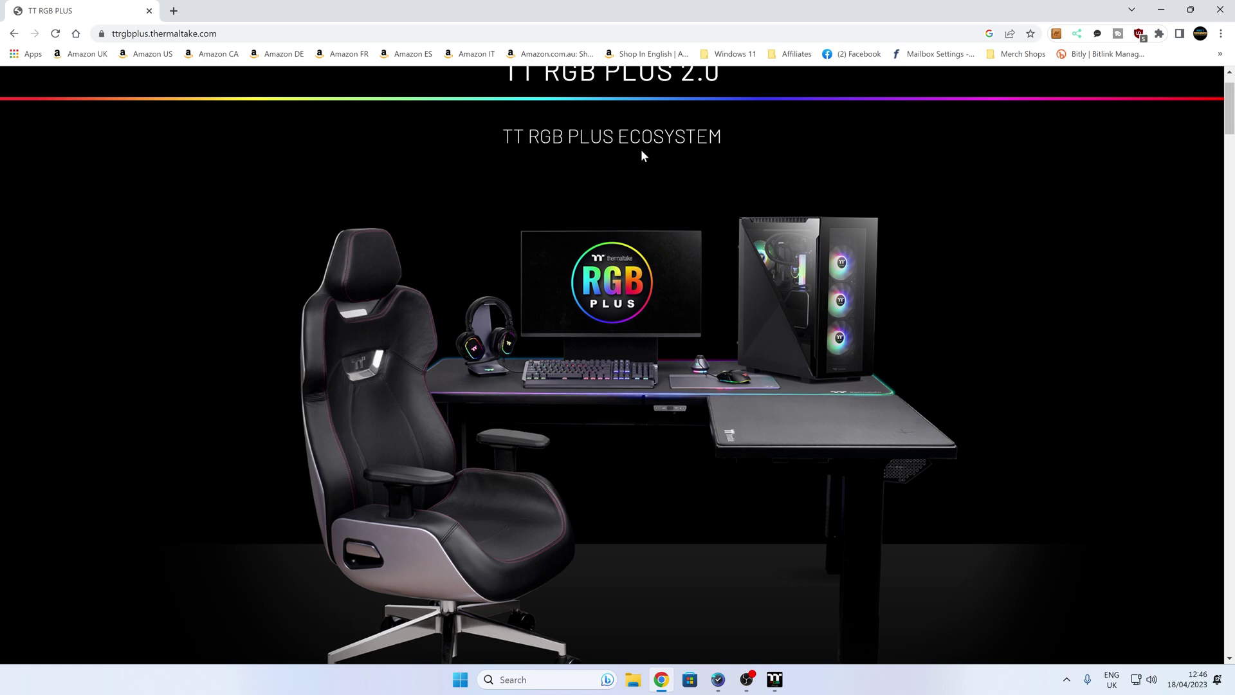
{"action": "scroll", "coordinate": [579, 306], "scroll_direction": "down", "scroll_amount": 2}
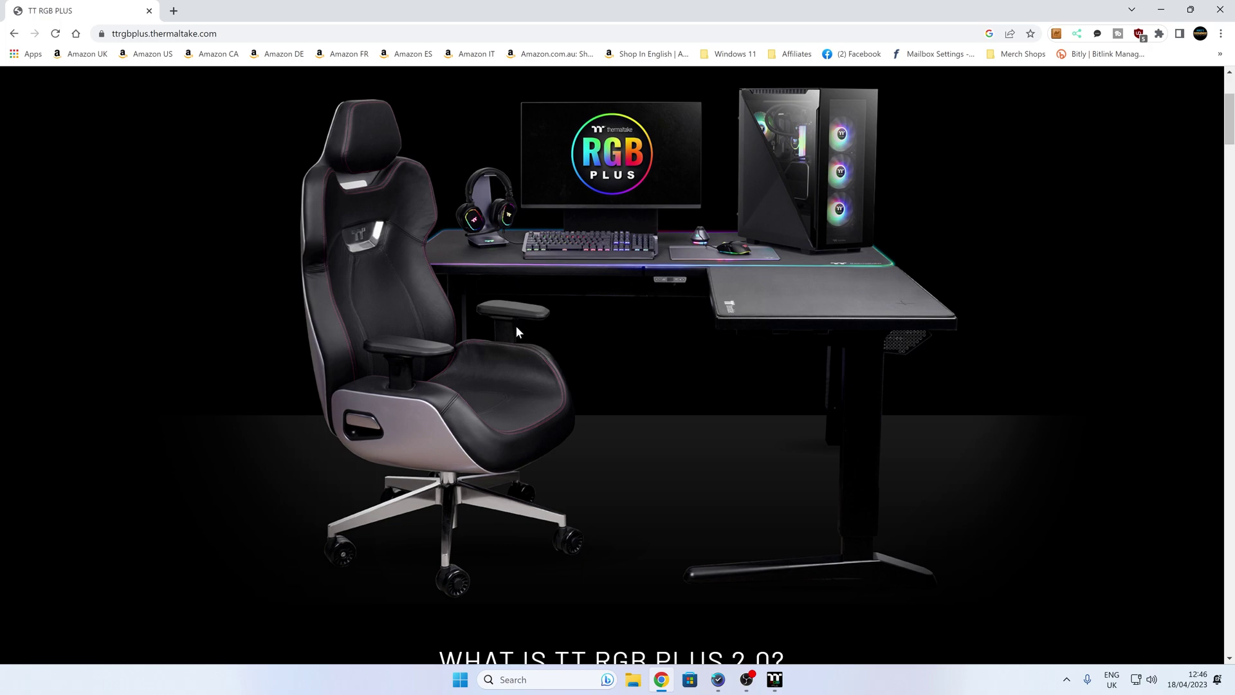
{"action": "scroll", "coordinate": [647, 337], "scroll_direction": "down", "scroll_amount": 10}
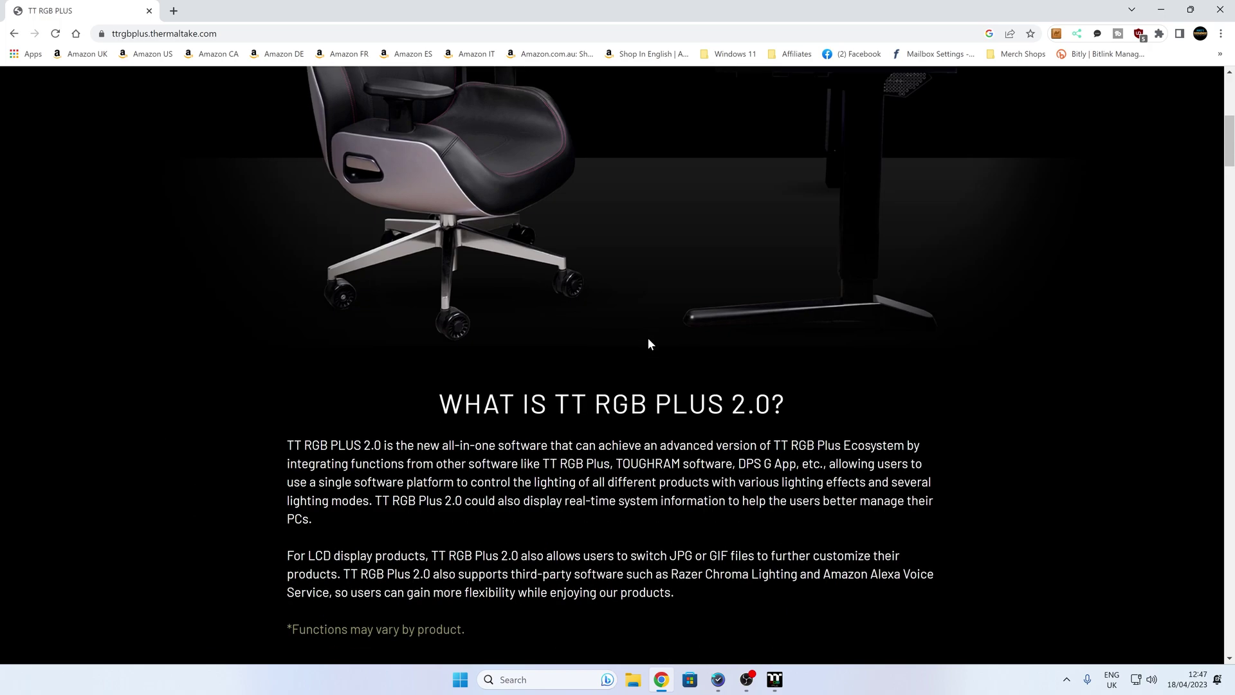
{"action": "scroll", "coordinate": [647, 337], "scroll_direction": "down", "scroll_amount": 3}
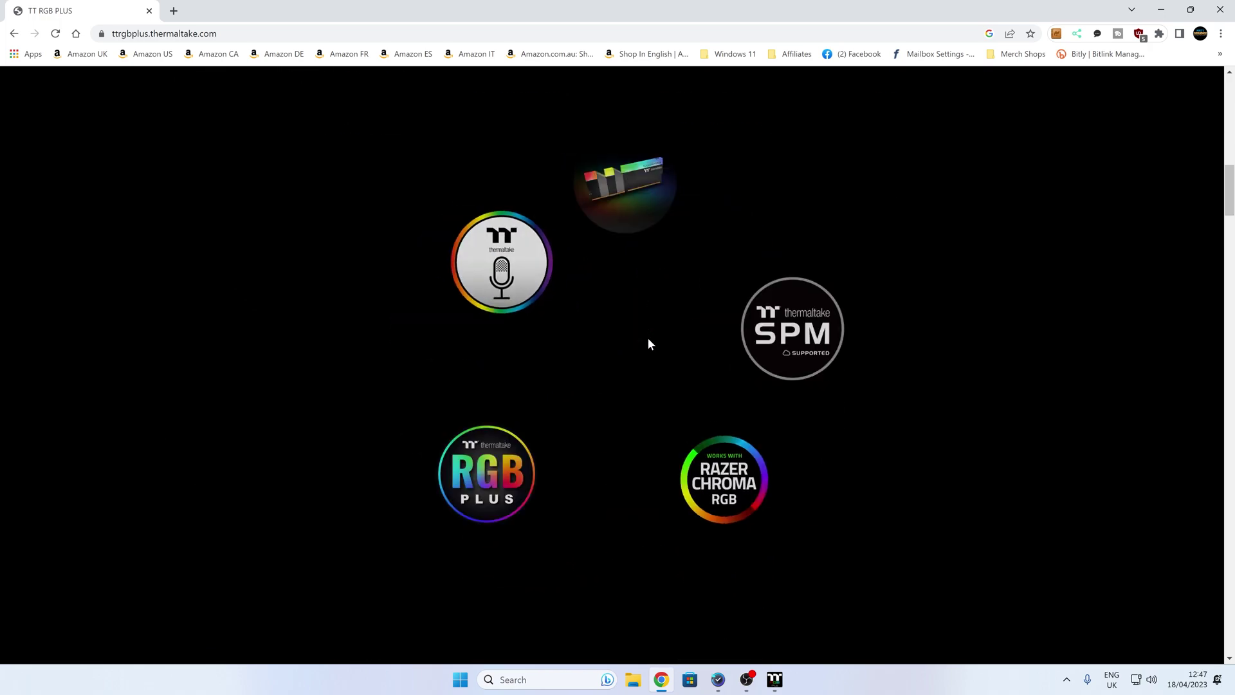
{"action": "scroll", "coordinate": [705, 345], "scroll_direction": "down", "scroll_amount": 8}
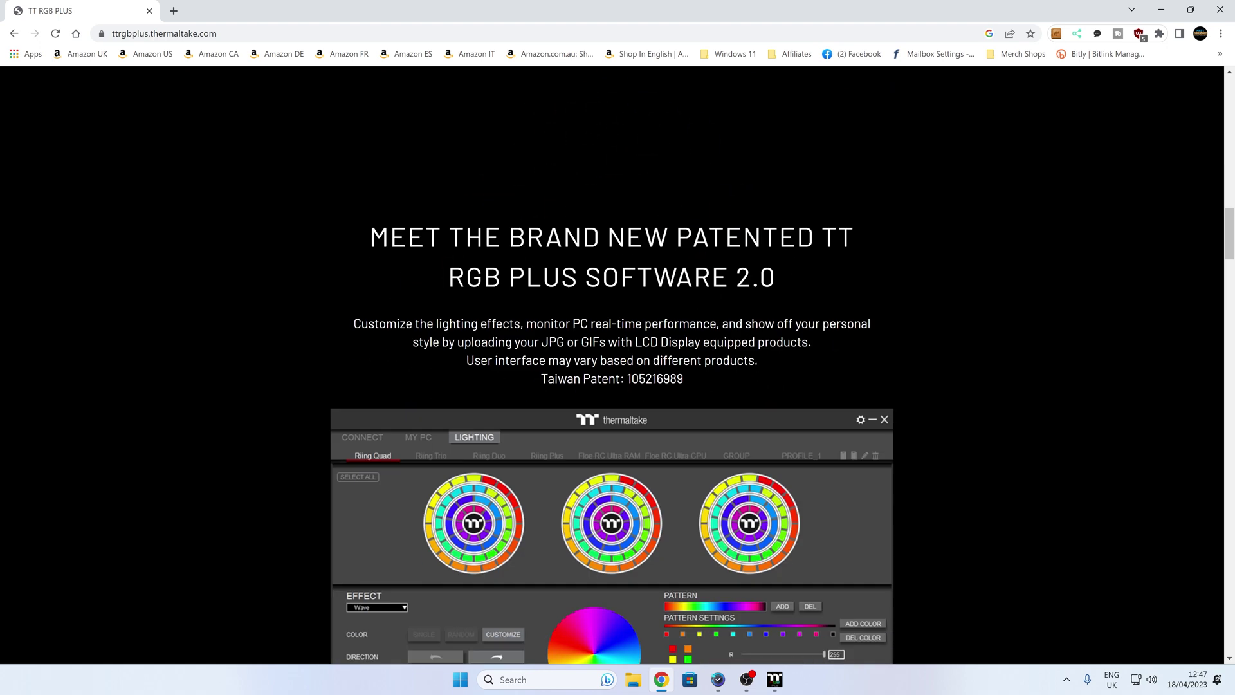
{"action": "scroll", "coordinate": [705, 345], "scroll_direction": "down", "scroll_amount": 12}
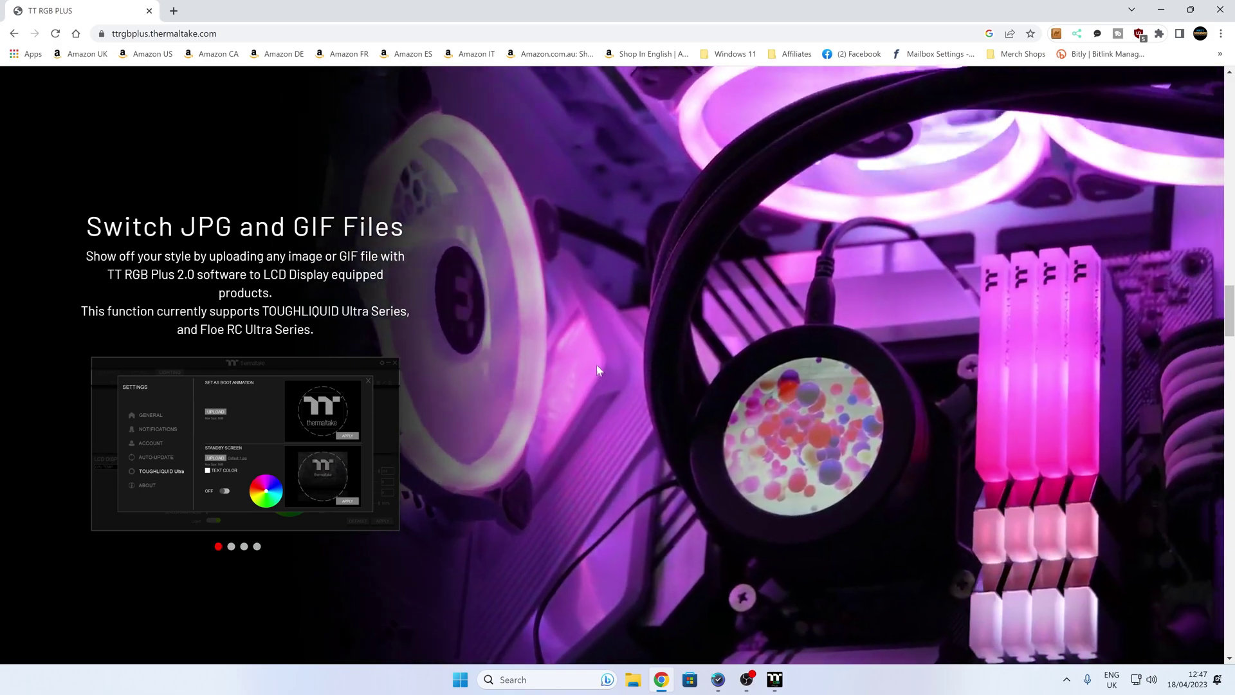
{"action": "scroll", "coordinate": [596, 364], "scroll_direction": "down", "scroll_amount": 8}
{"action": "scroll", "coordinate": [596, 364], "scroll_direction": "down", "scroll_amount": 4}
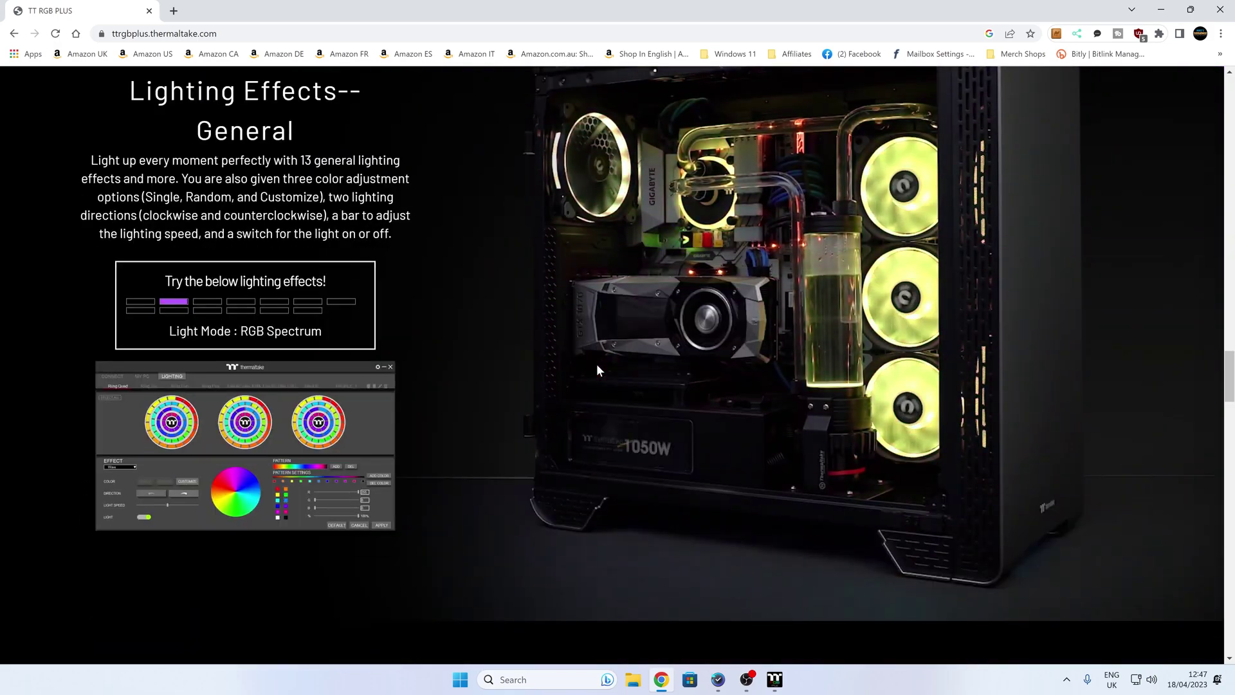
{"action": "scroll", "coordinate": [621, 394], "scroll_direction": "down", "scroll_amount": 9}
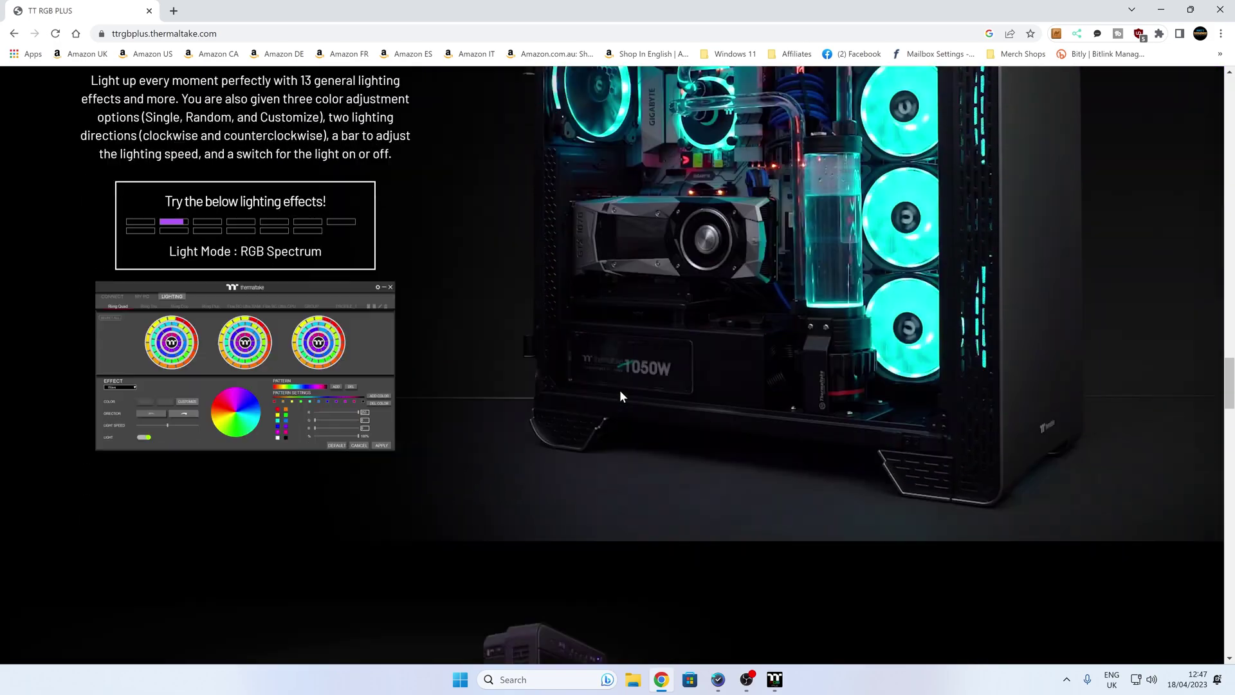
{"action": "scroll", "coordinate": [621, 393], "scroll_direction": "down", "scroll_amount": 15}
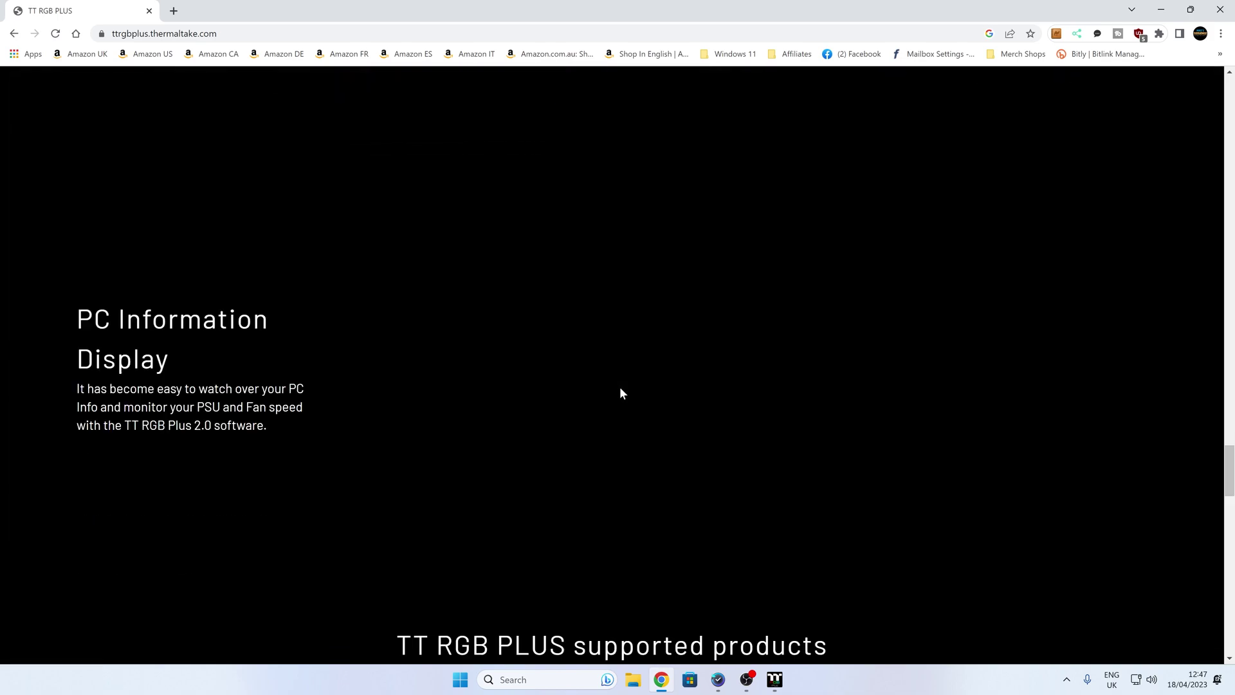
{"action": "scroll", "coordinate": [621, 394], "scroll_direction": "down", "scroll_amount": 3}
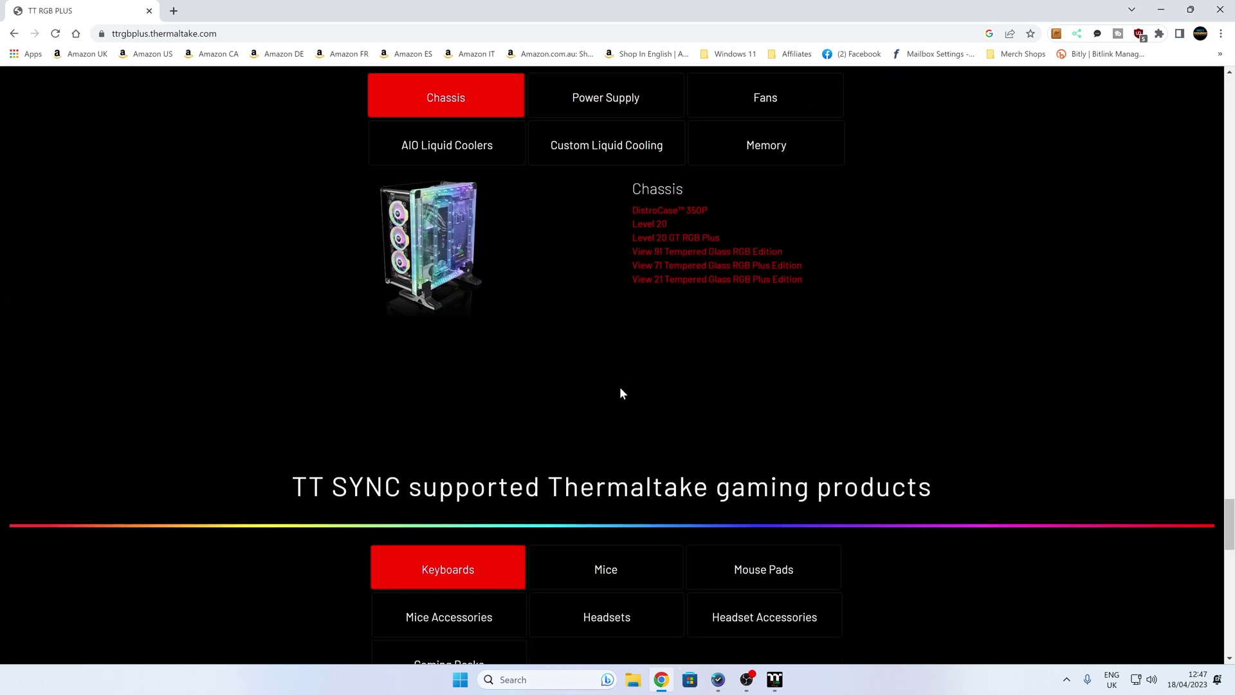
{"action": "scroll", "coordinate": [620, 388], "scroll_direction": "down", "scroll_amount": 13}
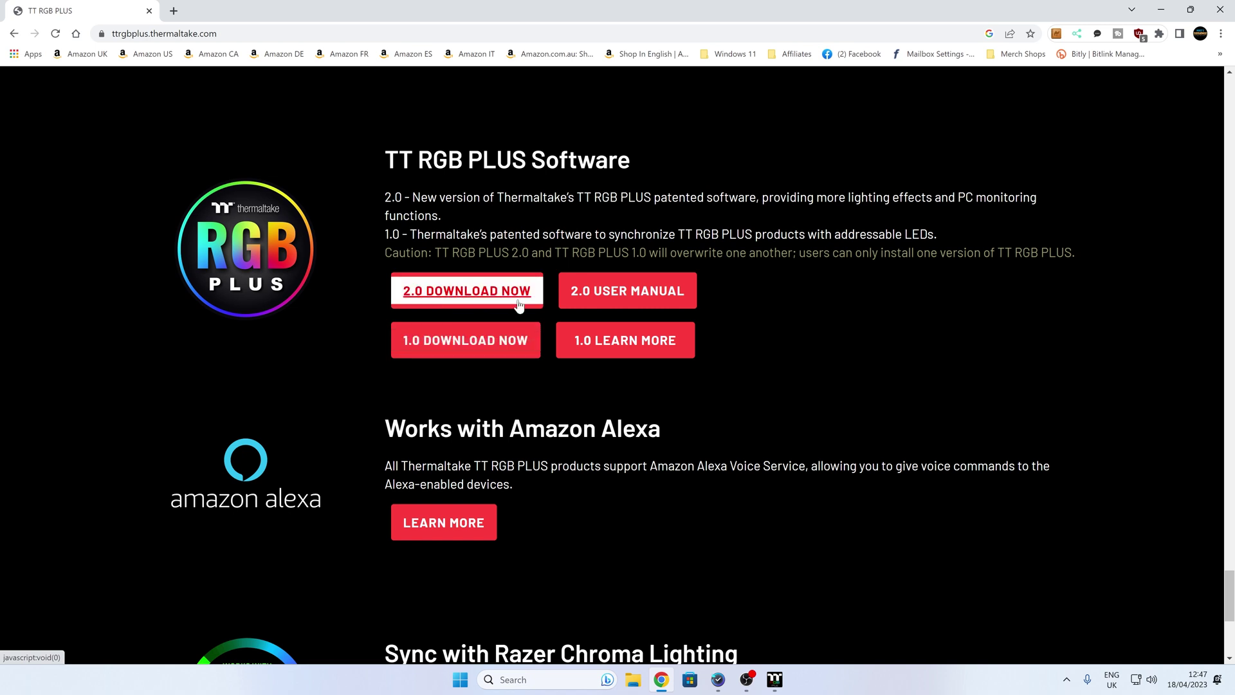
{"action": "left_click", "coordinate": [1222, 11]}
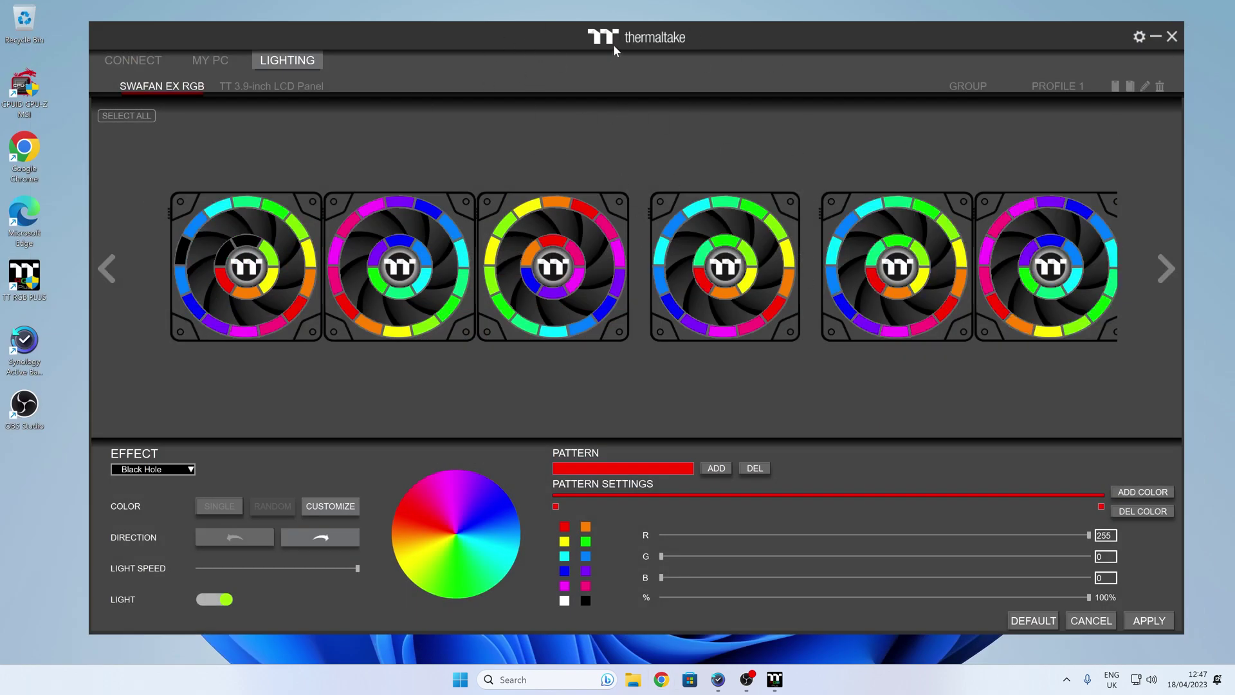
On the Connect page, view the fans attached to controller 1, then controller 2
{"action": "left_click", "coordinate": [130, 61]}
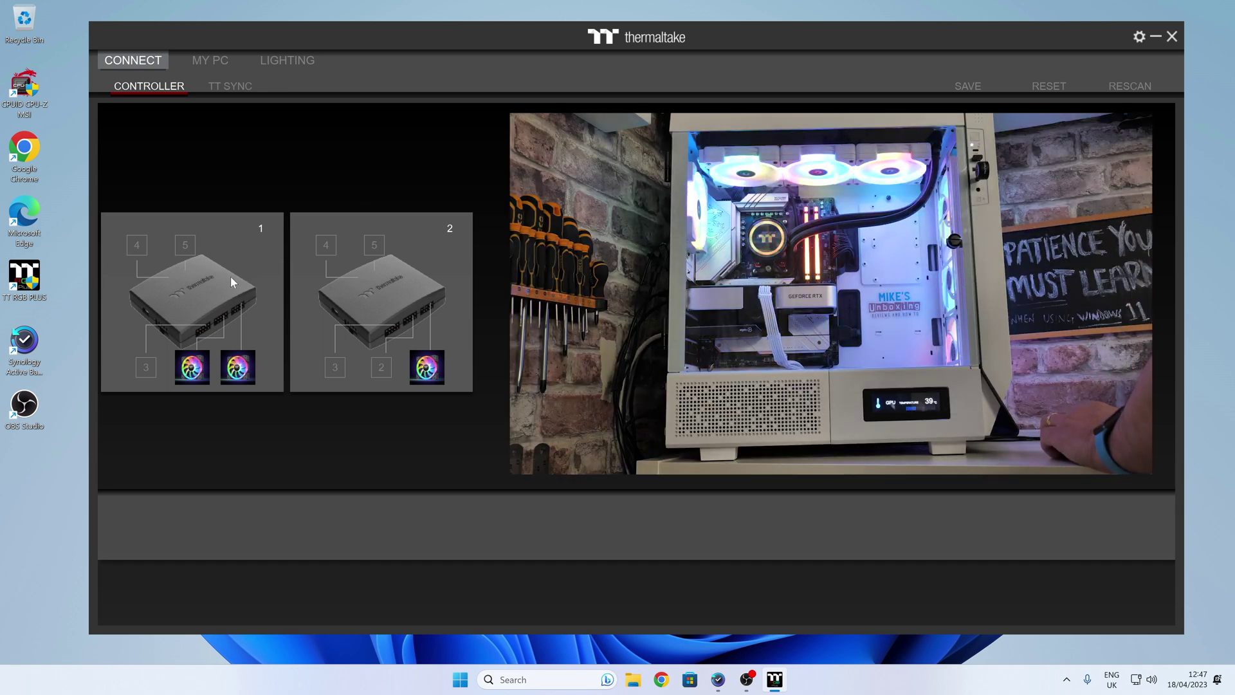
{"action": "mouse_move", "coordinate": [196, 378]}
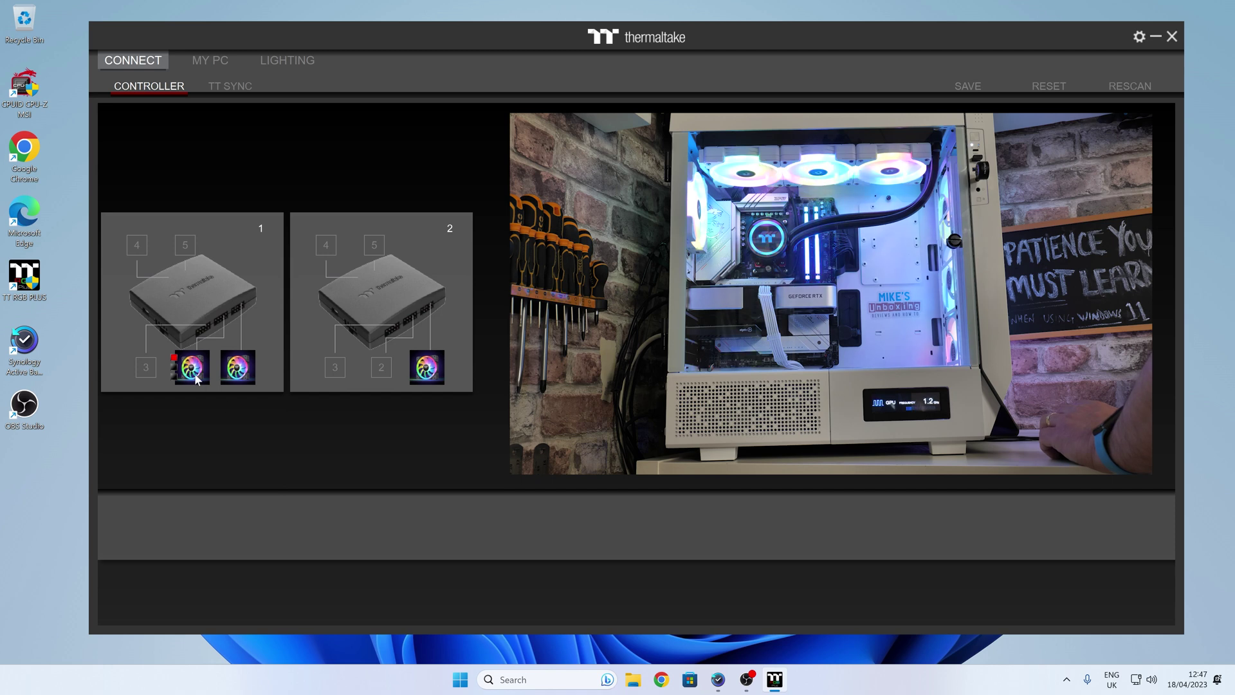
{"action": "left_click", "coordinate": [196, 378]}
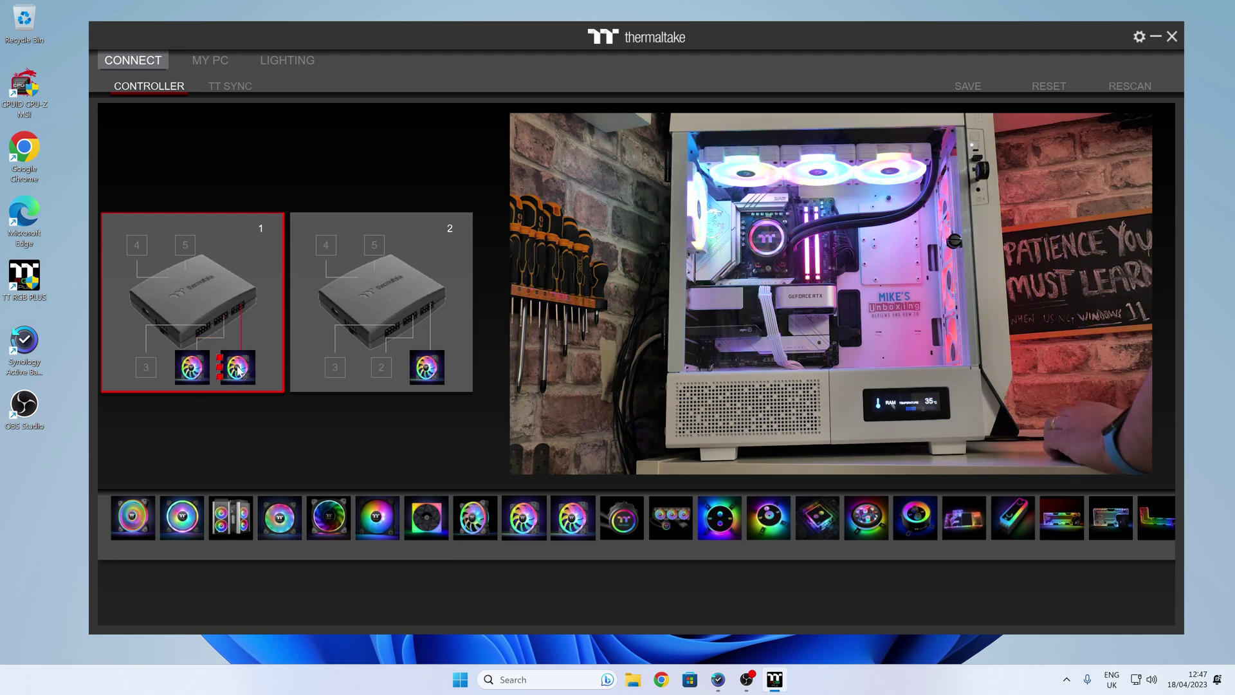
{"action": "left_click", "coordinate": [429, 377]}
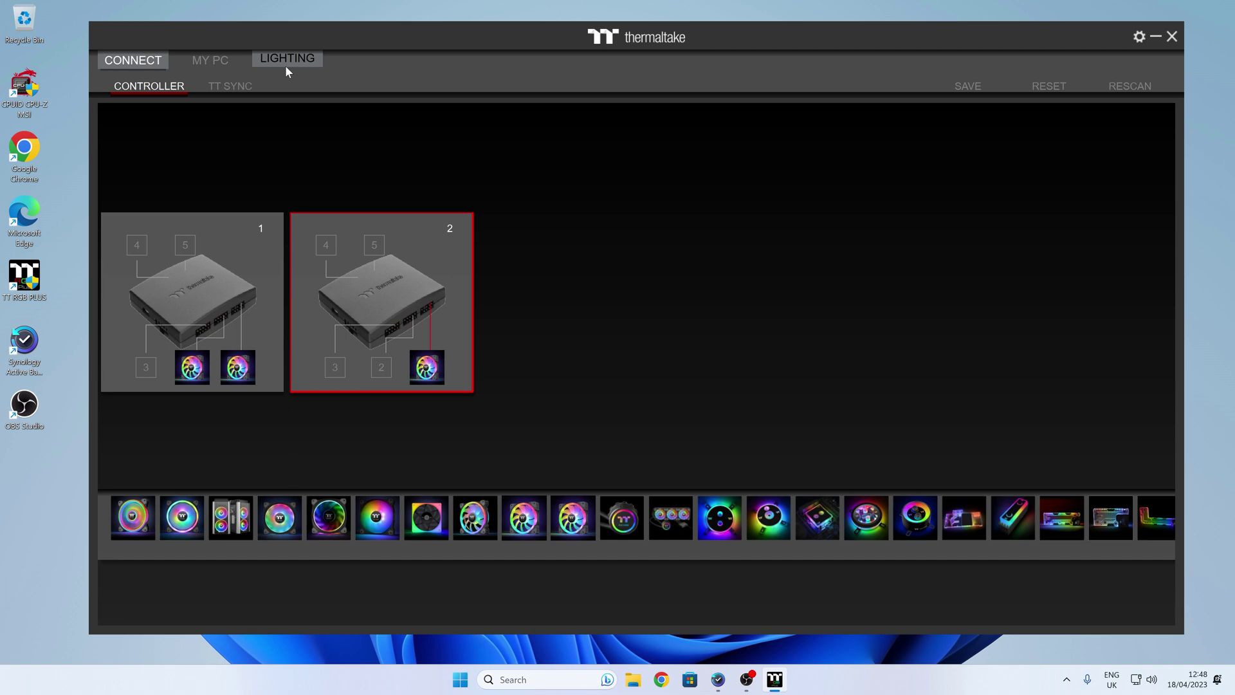
Save the controller changes, select all fans on Lighting, and go to My PC
{"action": "left_click", "coordinate": [284, 60]}
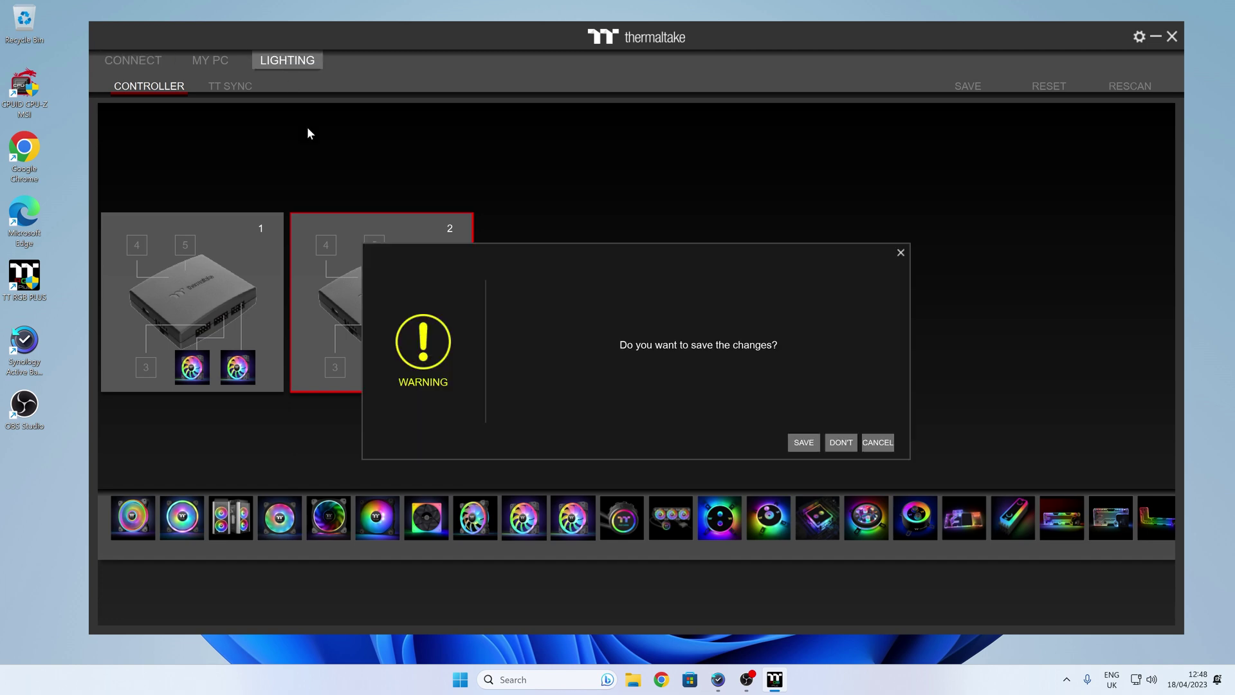
{"action": "left_click", "coordinate": [801, 442]}
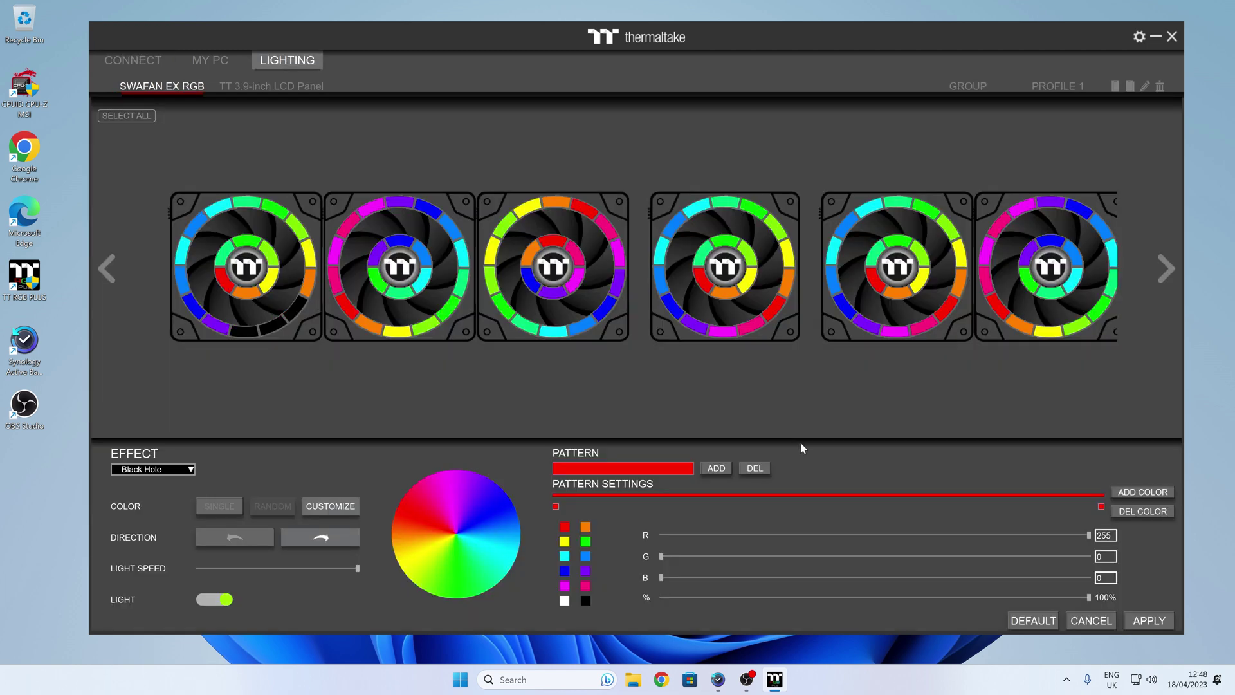
{"action": "left_click", "coordinate": [132, 115]}
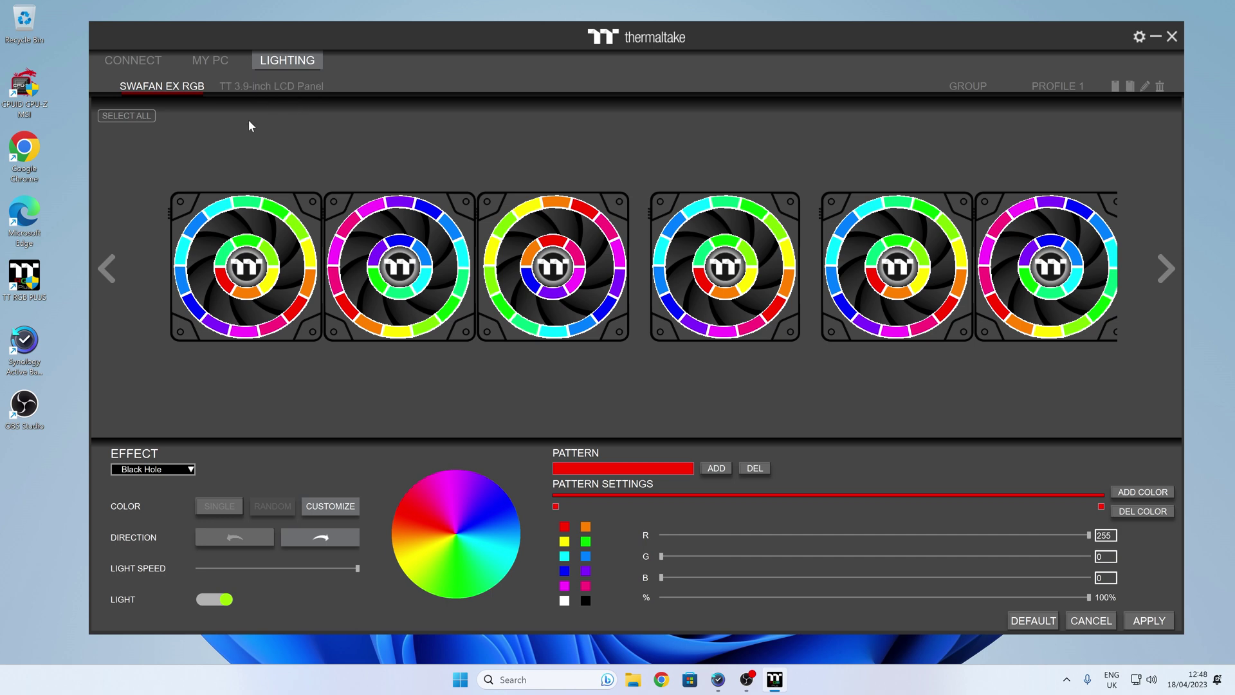
{"action": "left_click", "coordinate": [211, 60]}
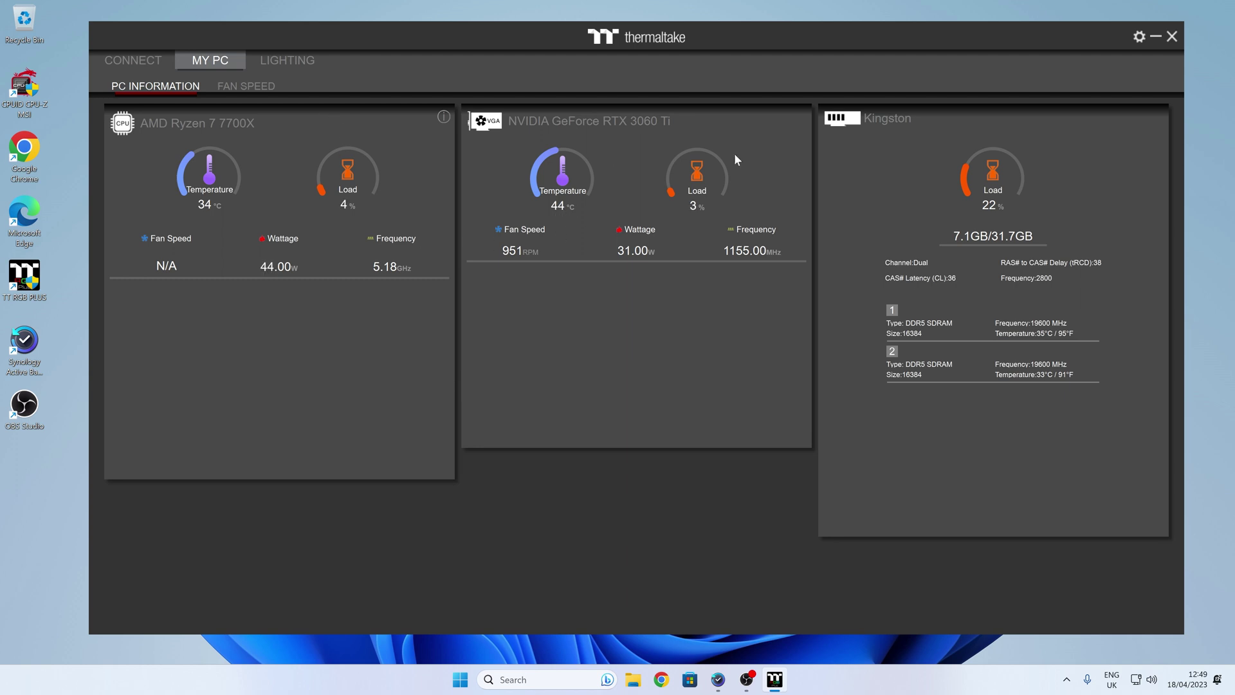
{"action": "left_click", "coordinate": [233, 92]}
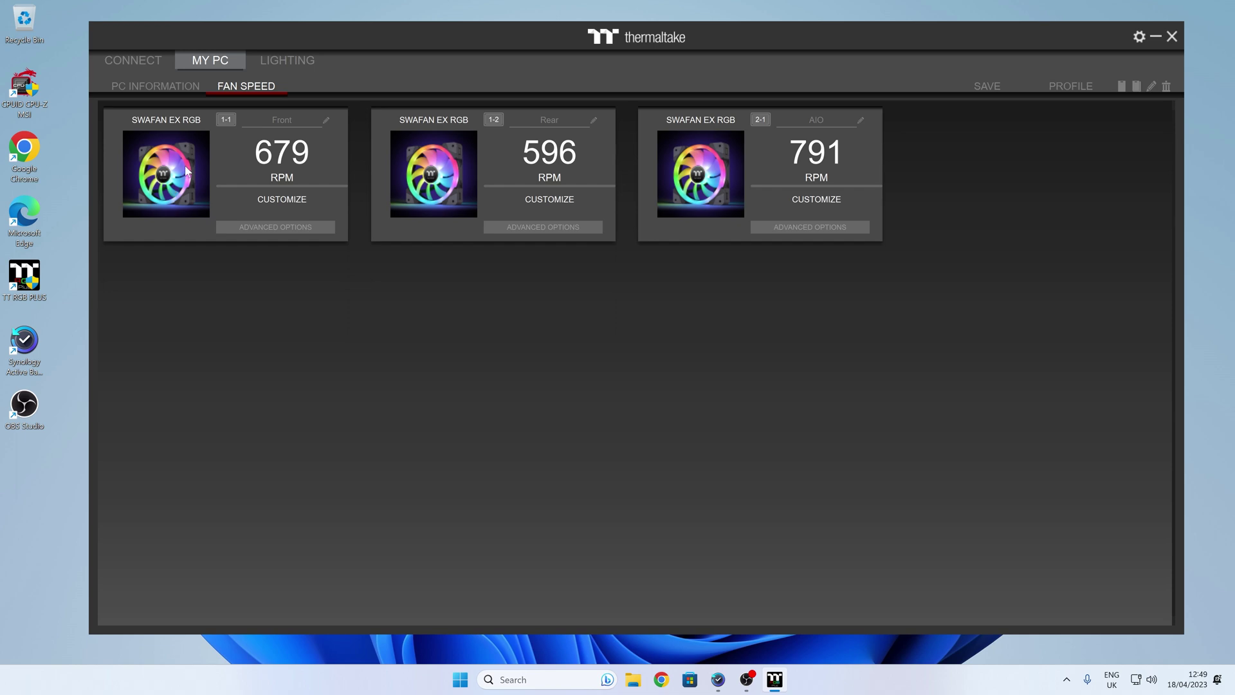
{"action": "left_click", "coordinate": [287, 60]}
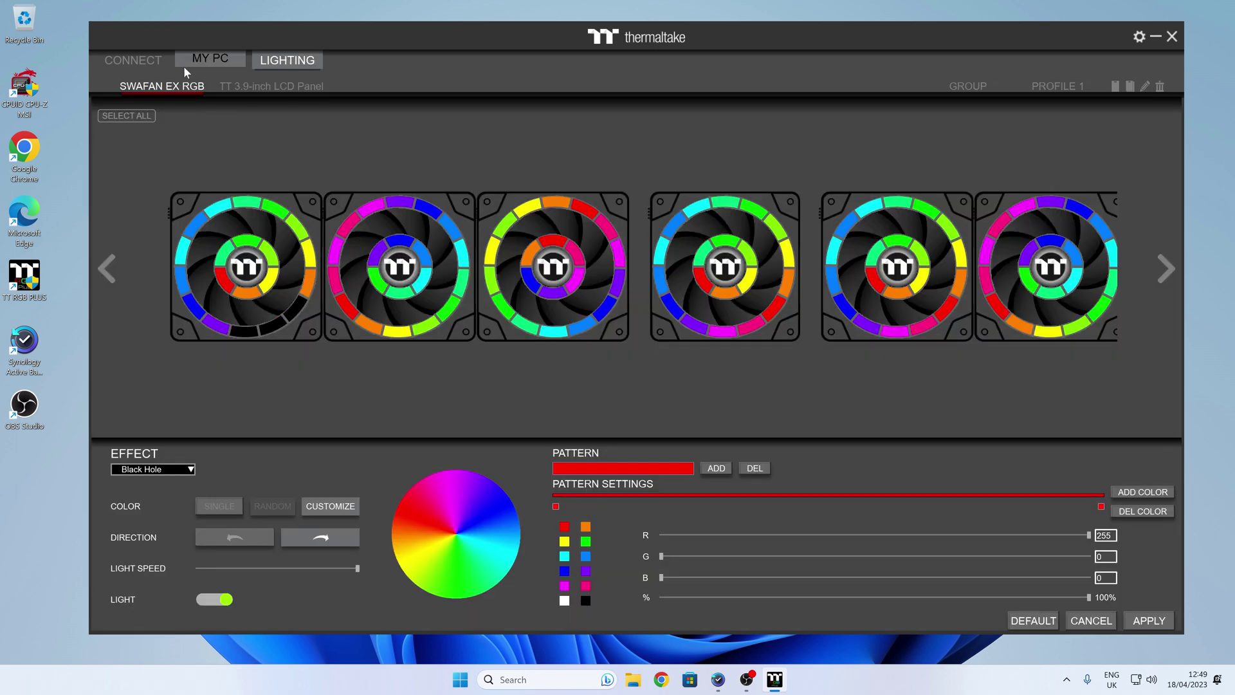
Select controller 1, drag a Riing Quad fan into slot 4, then remove it again
{"action": "left_click", "coordinate": [152, 64]}
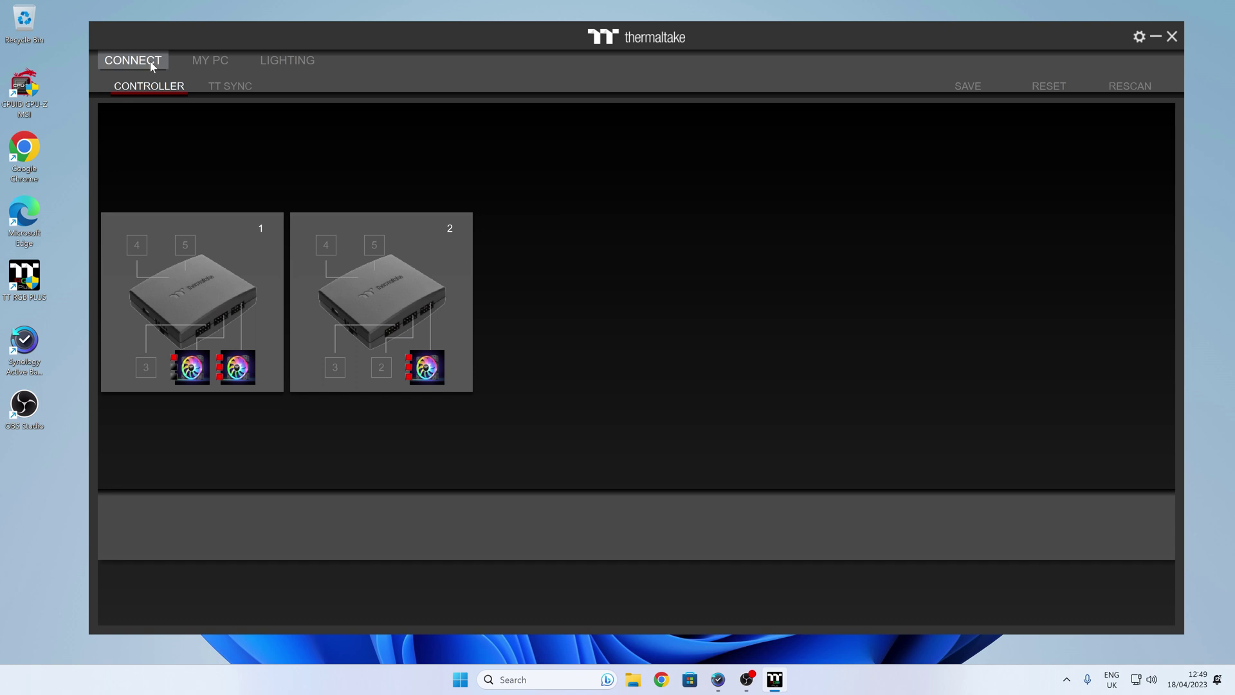
{"action": "left_click", "coordinate": [237, 372]}
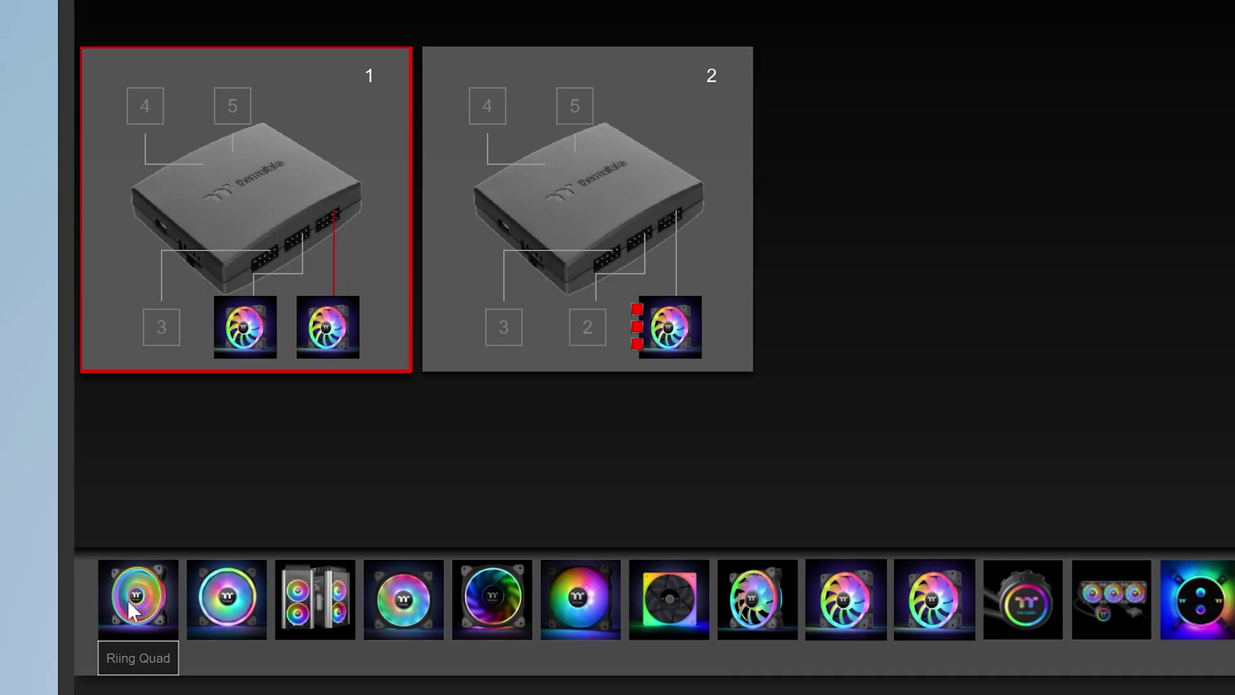
{"action": "left_click_drag", "start_coordinate": [134, 516], "coordinate": [135, 260]}
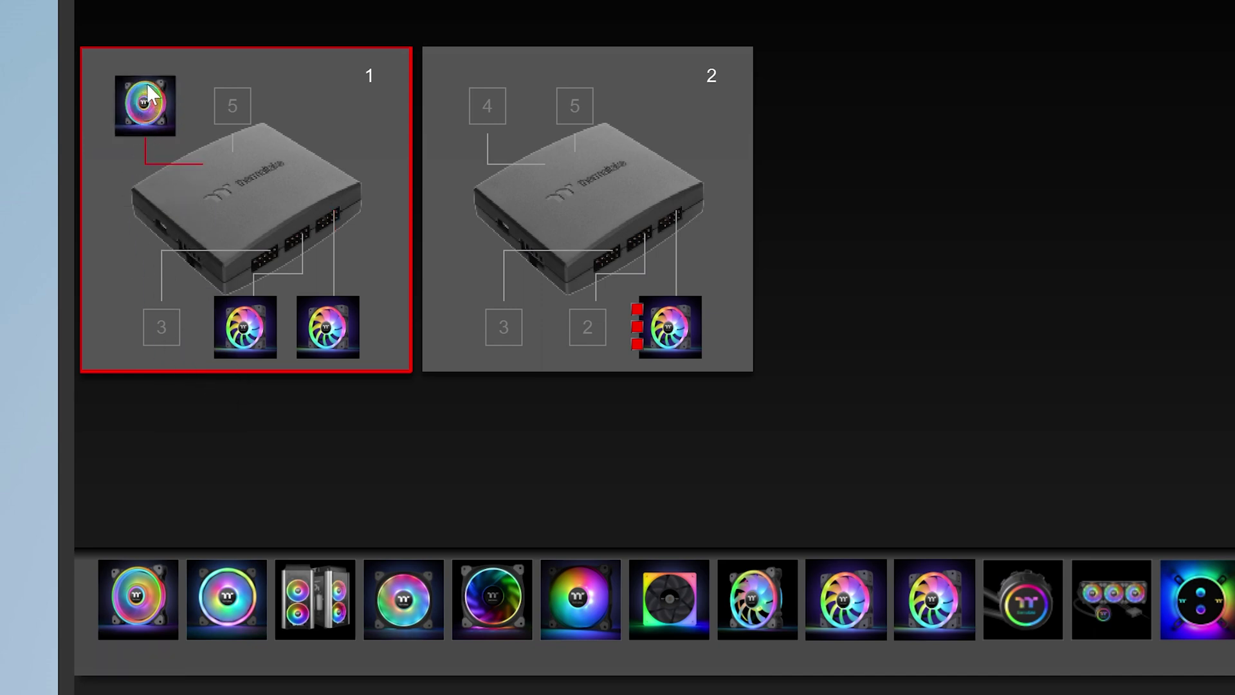
{"action": "left_click_drag", "start_coordinate": [145, 113], "coordinate": [1094, 127]}
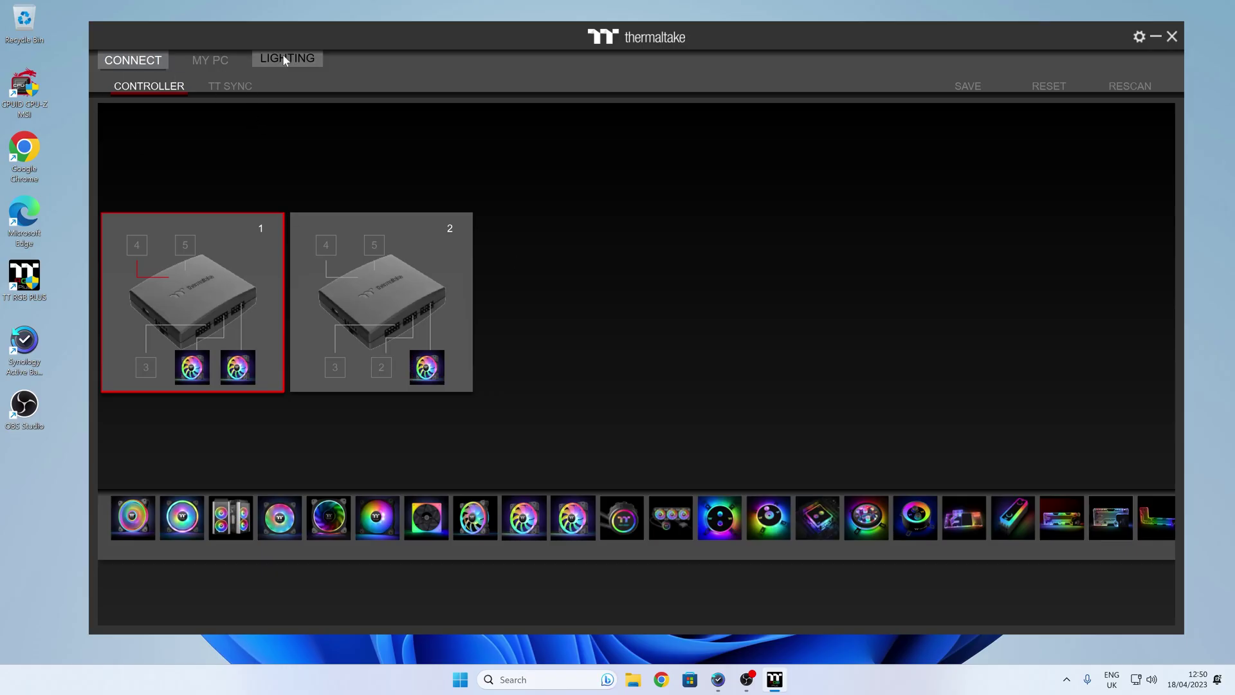
Save the connection changes and open Fan Speed, confirming the Front fan's name
{"action": "left_click", "coordinate": [209, 63]}
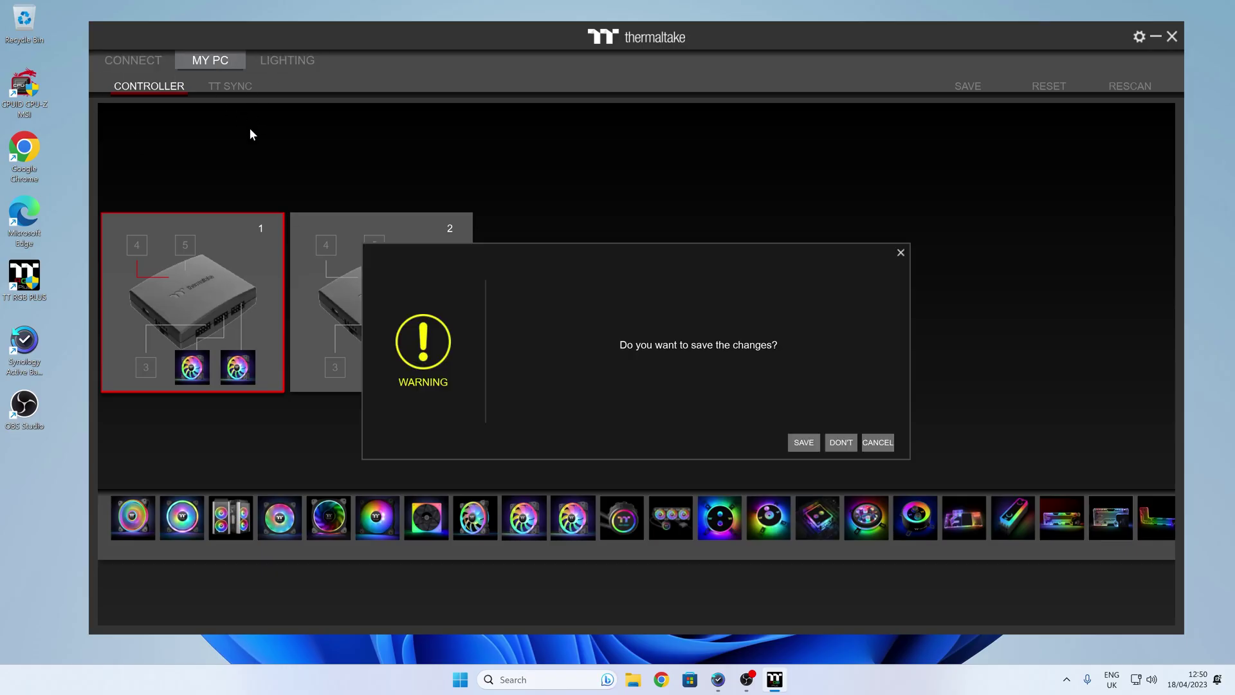
{"action": "left_click", "coordinate": [808, 442]}
{"action": "left_click", "coordinate": [241, 87]}
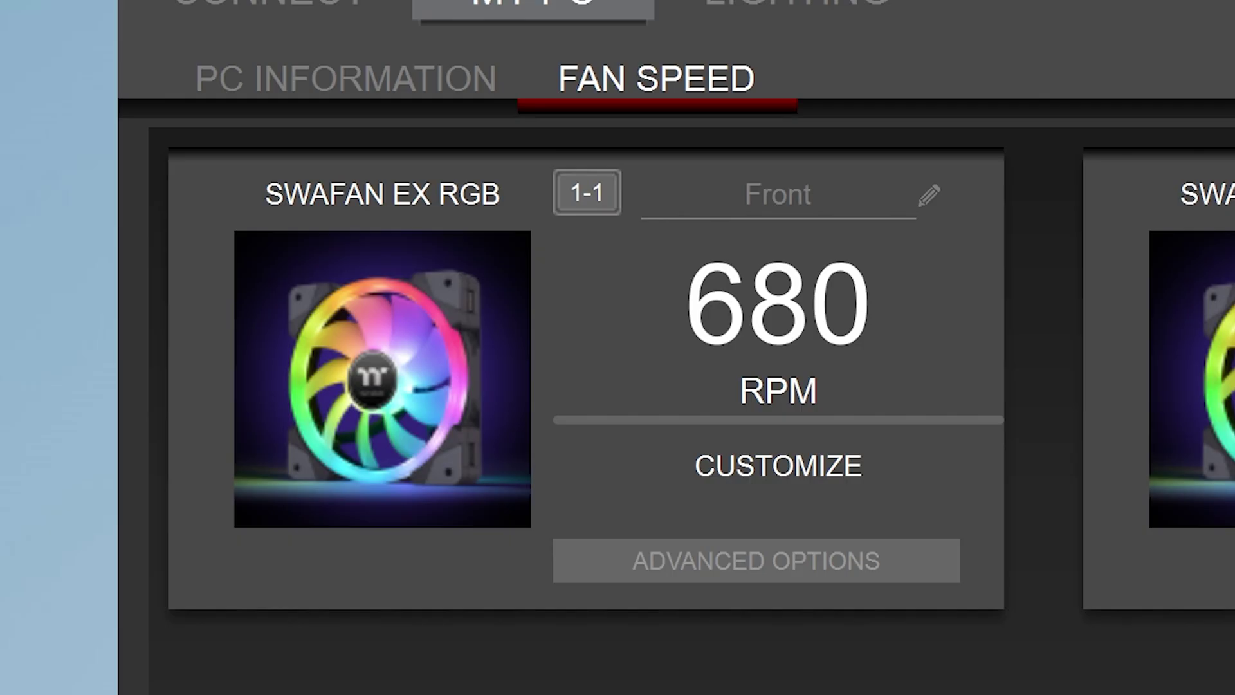
{"action": "left_click", "coordinate": [281, 122]}
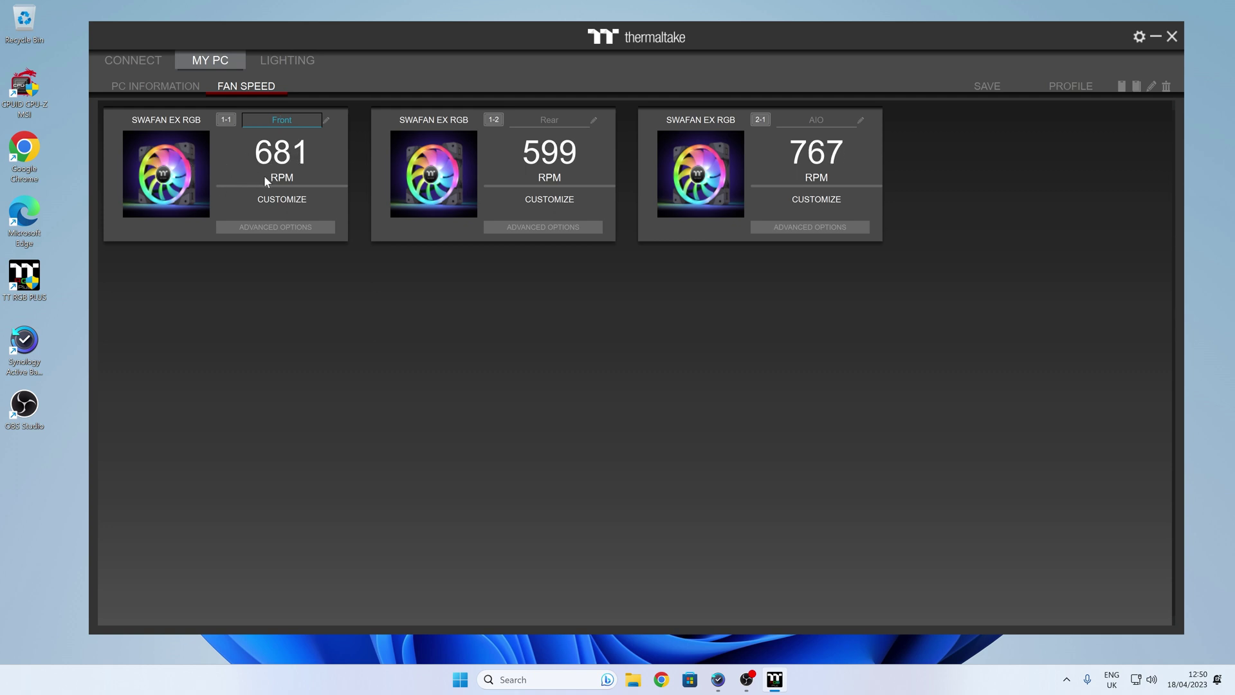
{"action": "key", "text": "Return"}
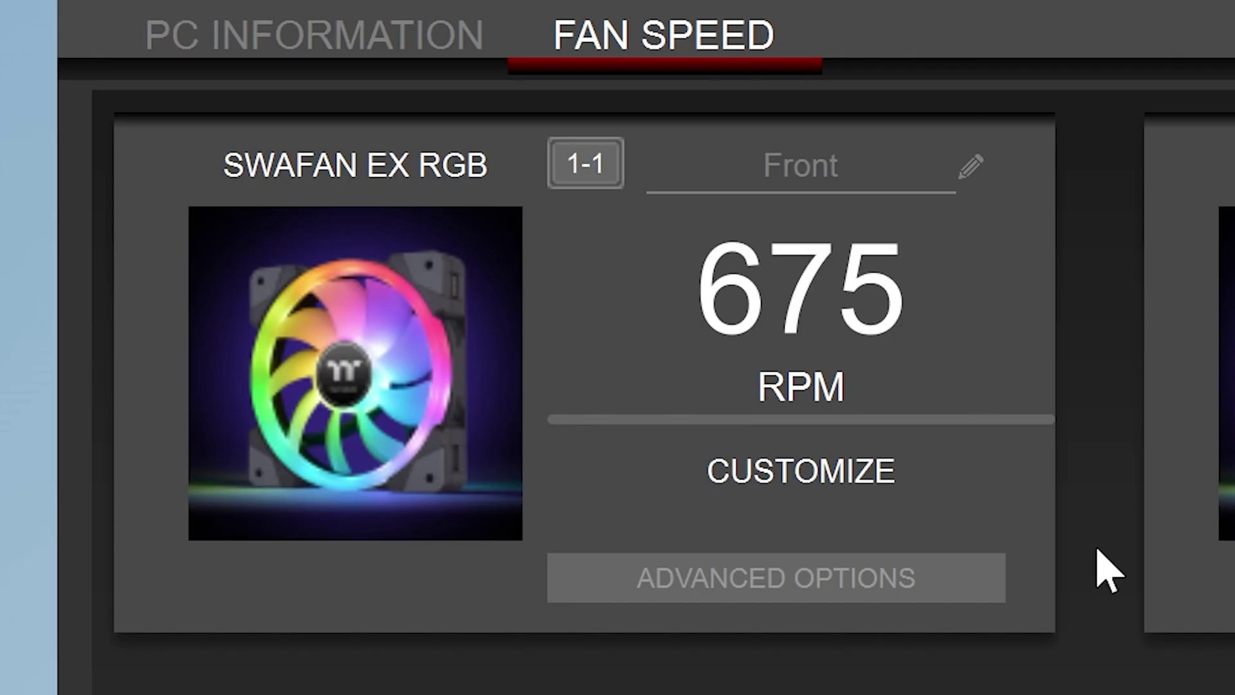
Put the Front fan in Normal mode and set its speed slider to Silent 0%
{"action": "left_click", "coordinate": [772, 599]}
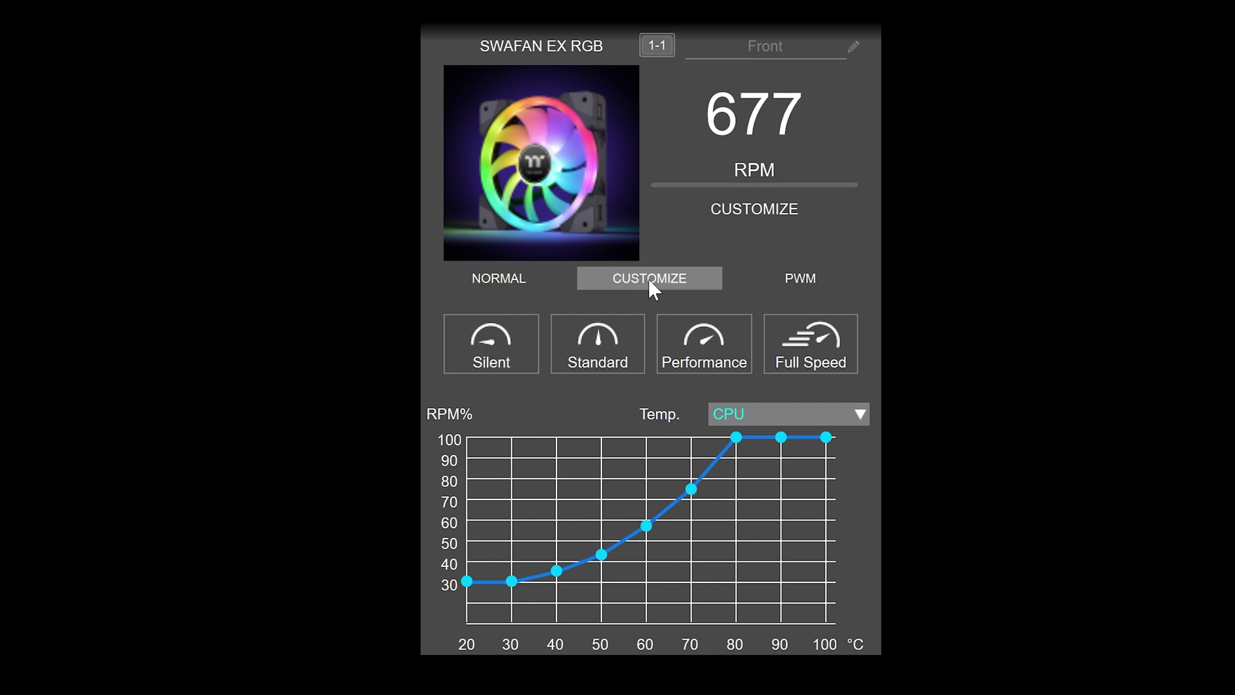
{"action": "left_click", "coordinate": [508, 278]}
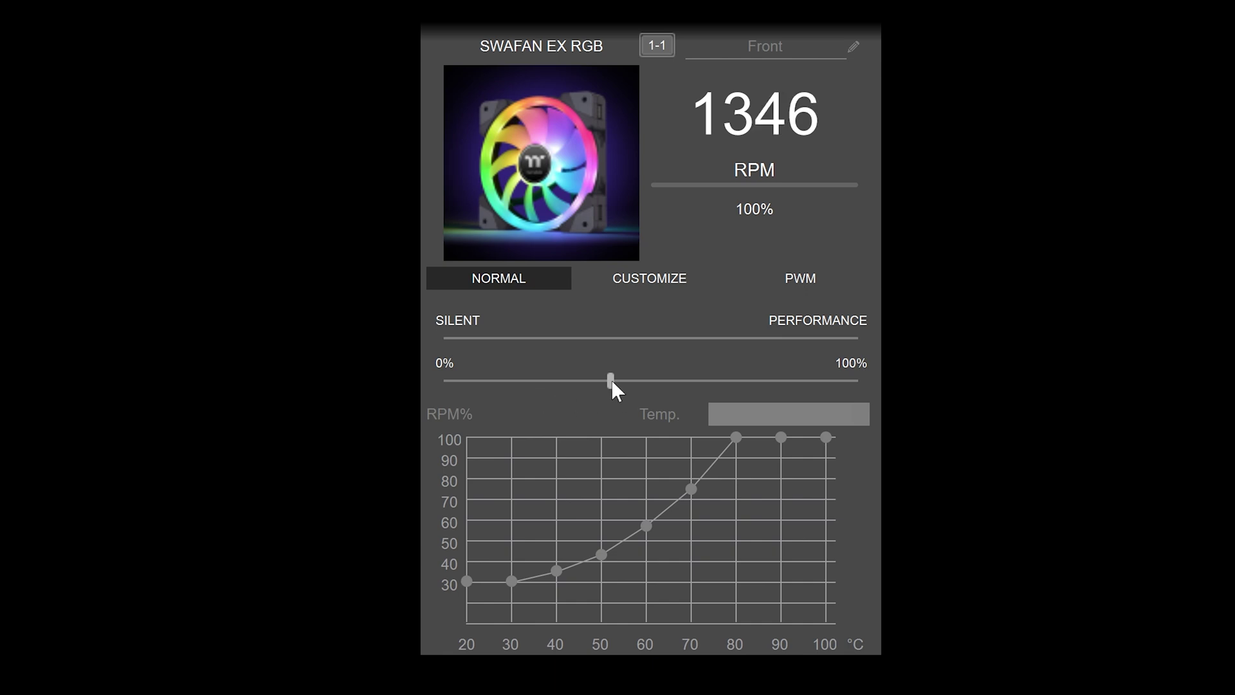
{"action": "left_click_drag", "start_coordinate": [612, 382], "coordinate": [412, 386]}
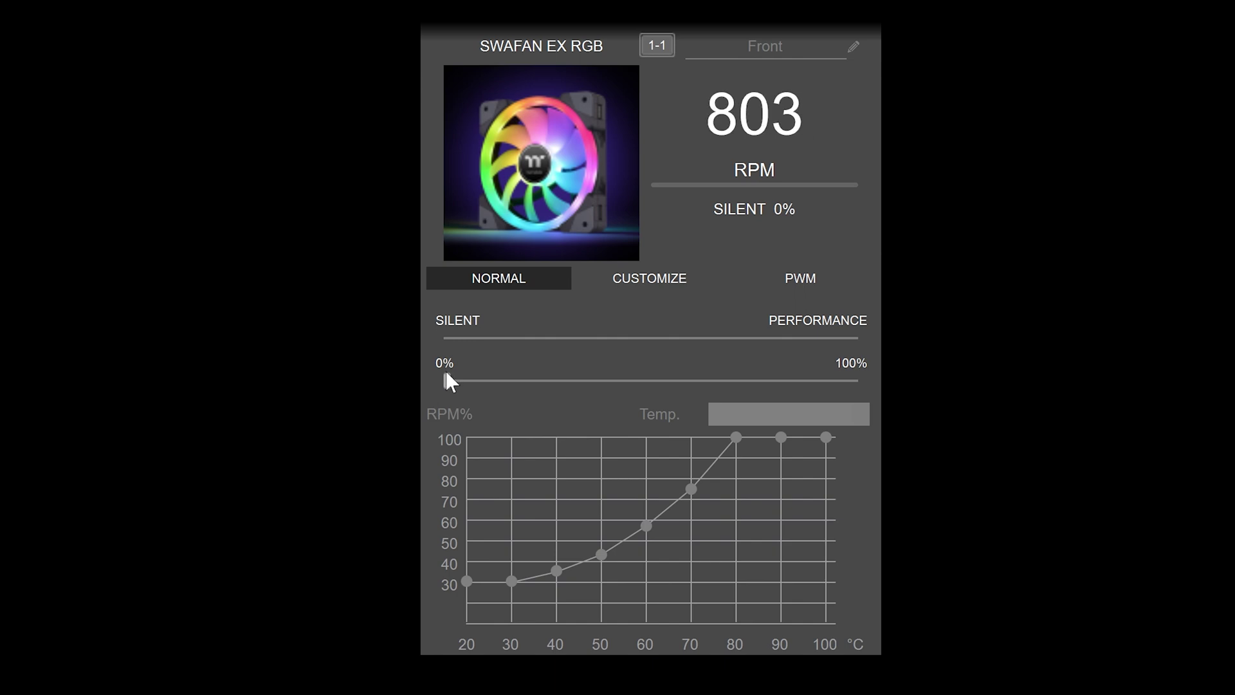
{"action": "left_click_drag", "start_coordinate": [449, 380], "coordinate": [883, 386]}
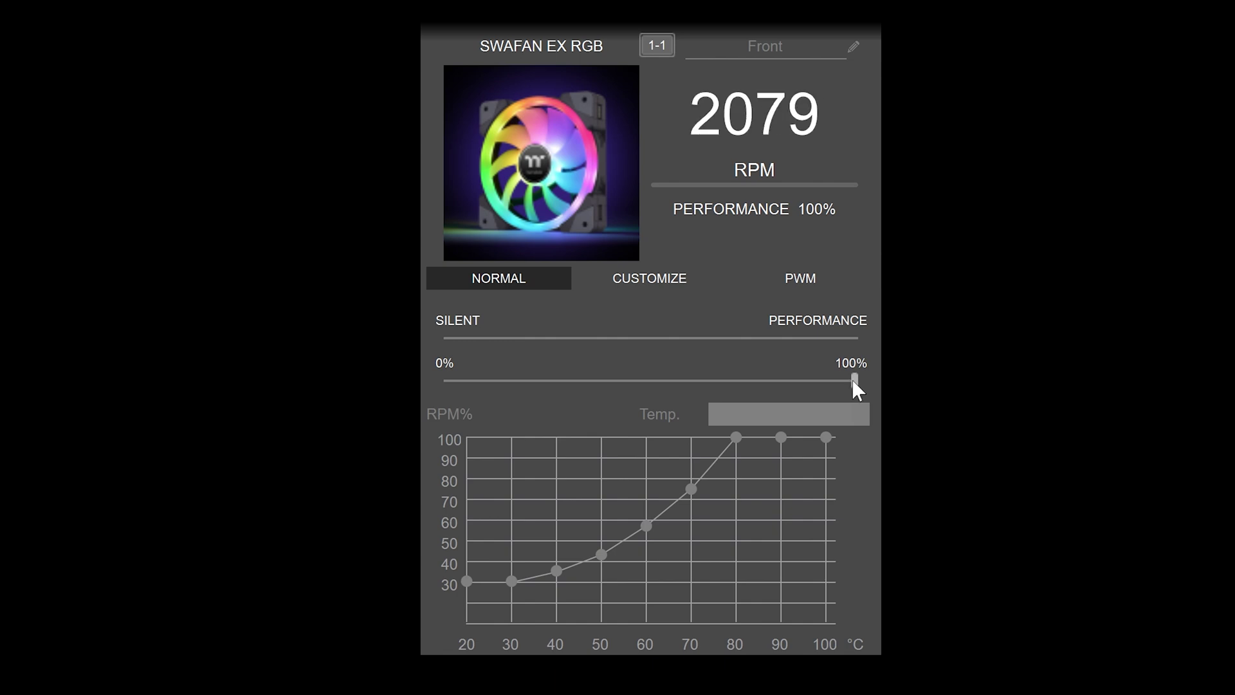
{"action": "left_click_drag", "start_coordinate": [855, 381], "coordinate": [447, 381]}
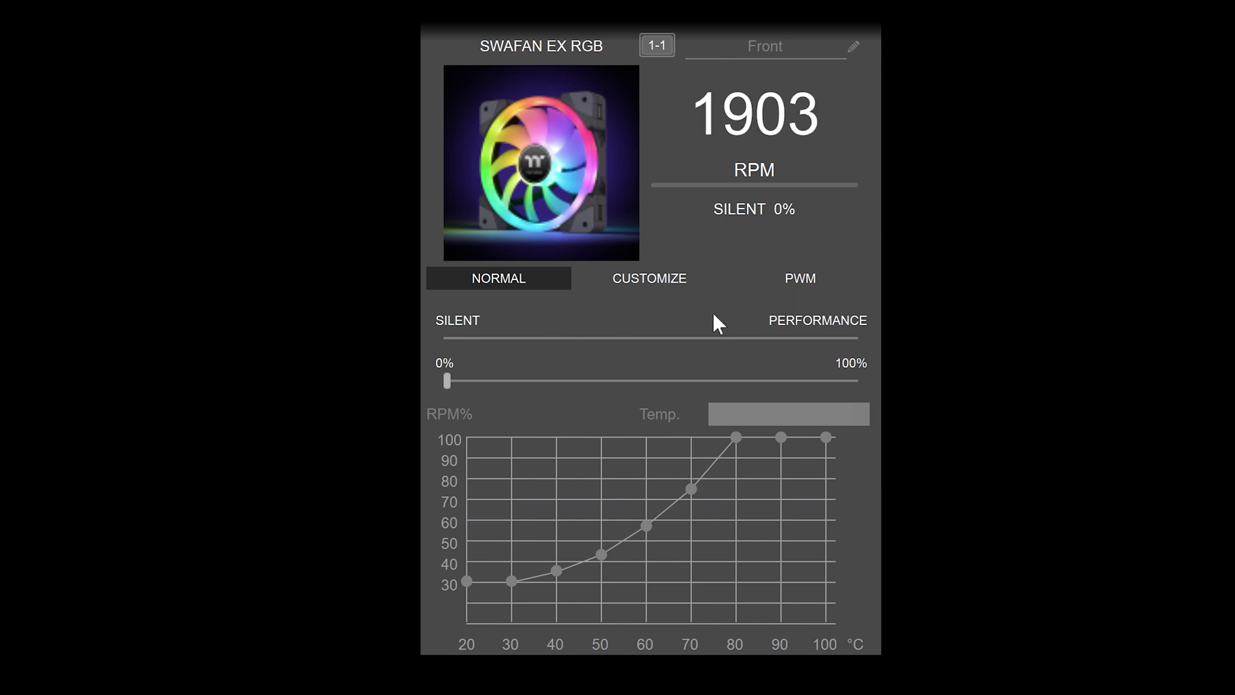
Switch the Front fan to PWM mode and lower its speed to 60%
{"action": "left_click", "coordinate": [786, 285]}
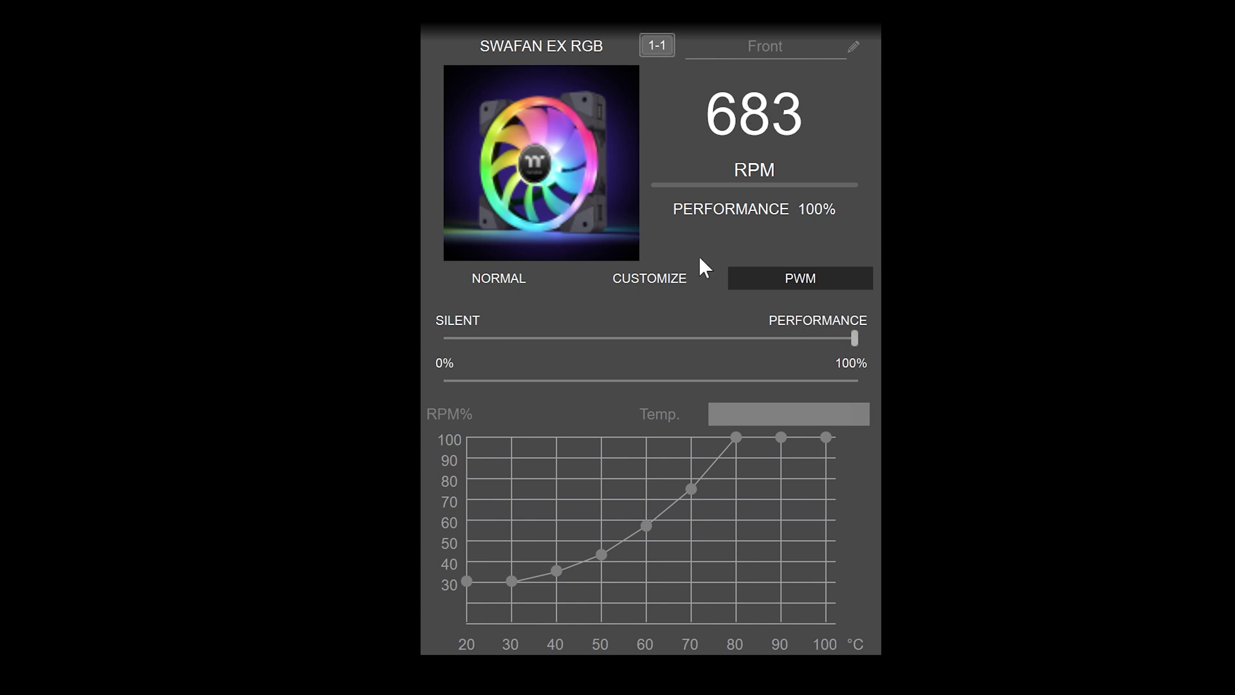
{"action": "left_click_drag", "start_coordinate": [853, 337], "coordinate": [644, 340]}
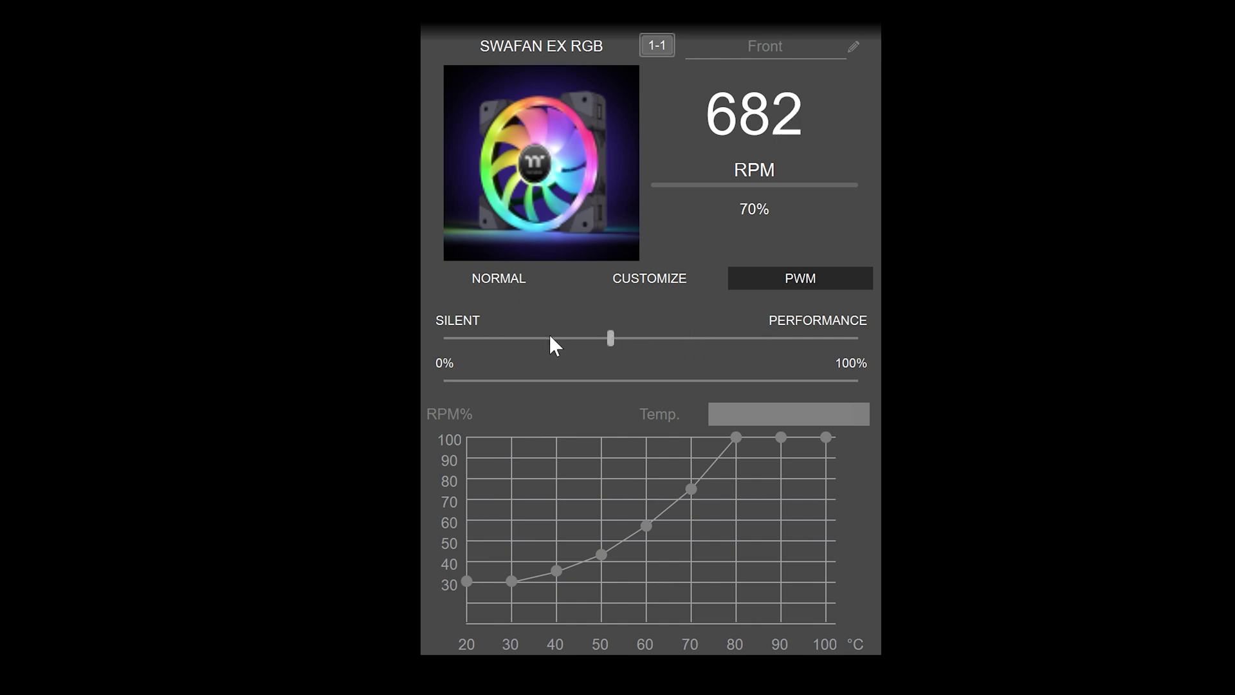
{"action": "left_click_drag", "start_coordinate": [607, 340], "coordinate": [555, 340]}
Switch the Front fan to Customize mode with its curve based on GPU temperature
{"action": "left_click", "coordinate": [637, 283]}
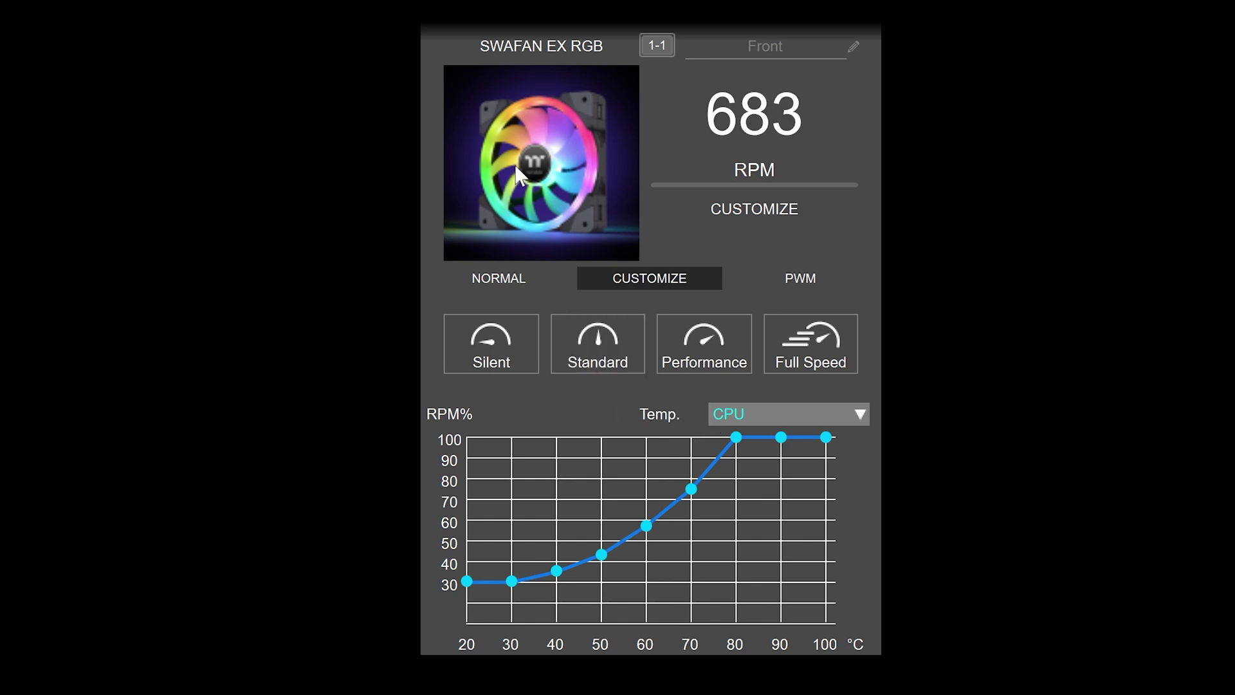
{"action": "left_click", "coordinate": [786, 409]}
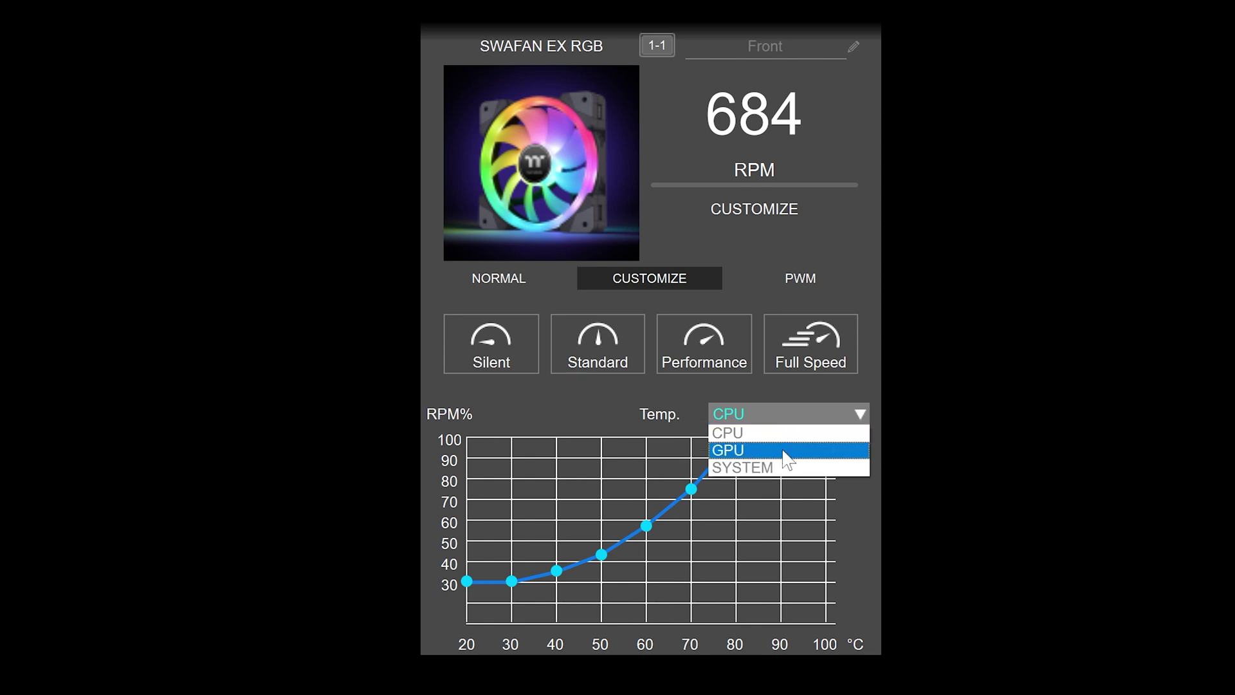
{"action": "left_click", "coordinate": [785, 451]}
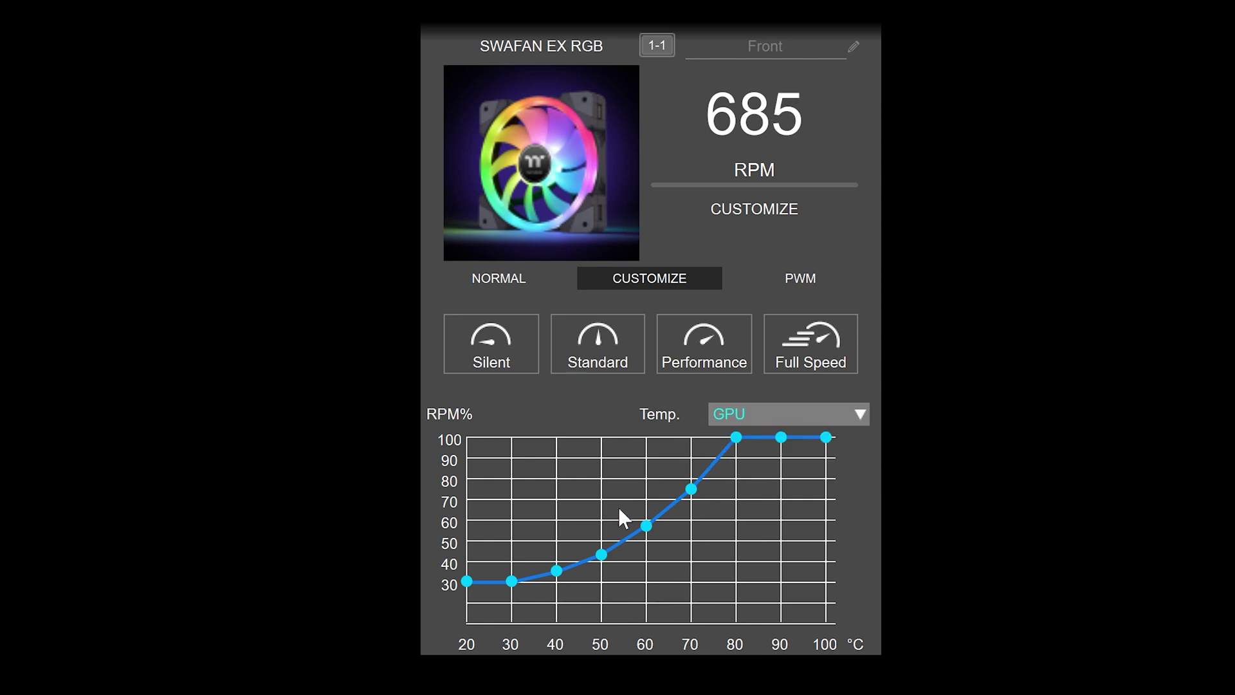
Adjust the 60–70 °C points and raise the 20–50 °C points to about 52–57%
{"action": "left_click_drag", "start_coordinate": [653, 531], "coordinate": [648, 543]}
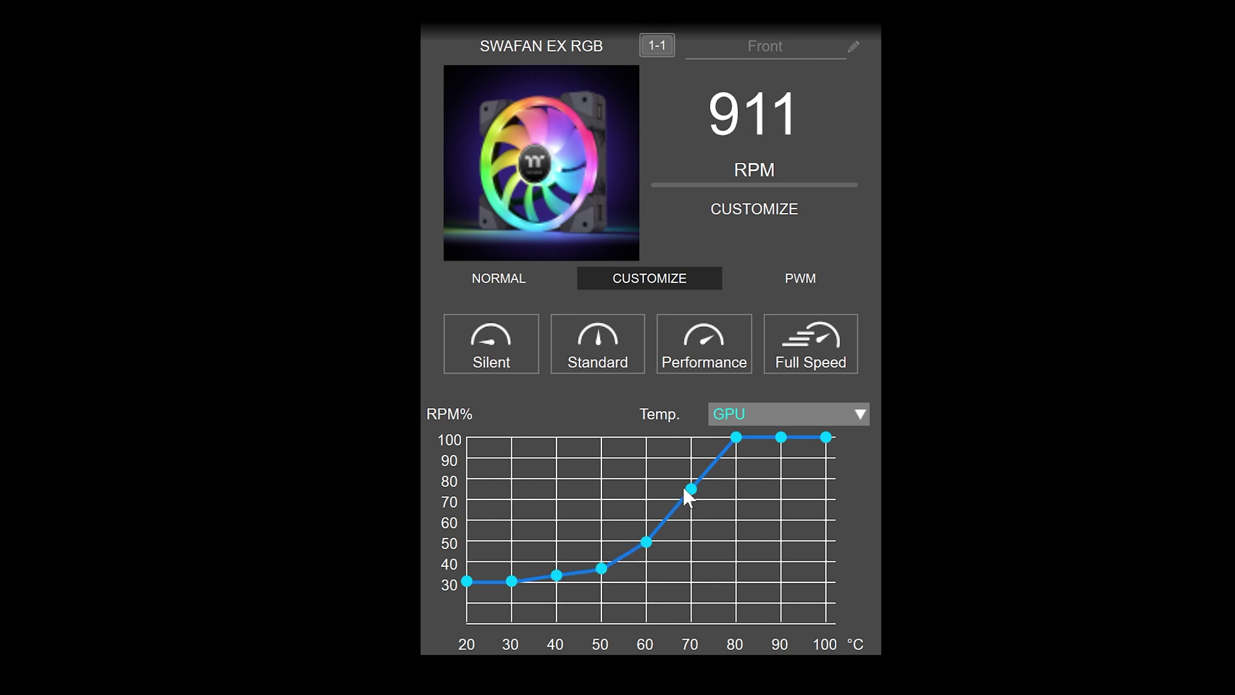
{"action": "left_click_drag", "start_coordinate": [690, 489], "coordinate": [689, 482]}
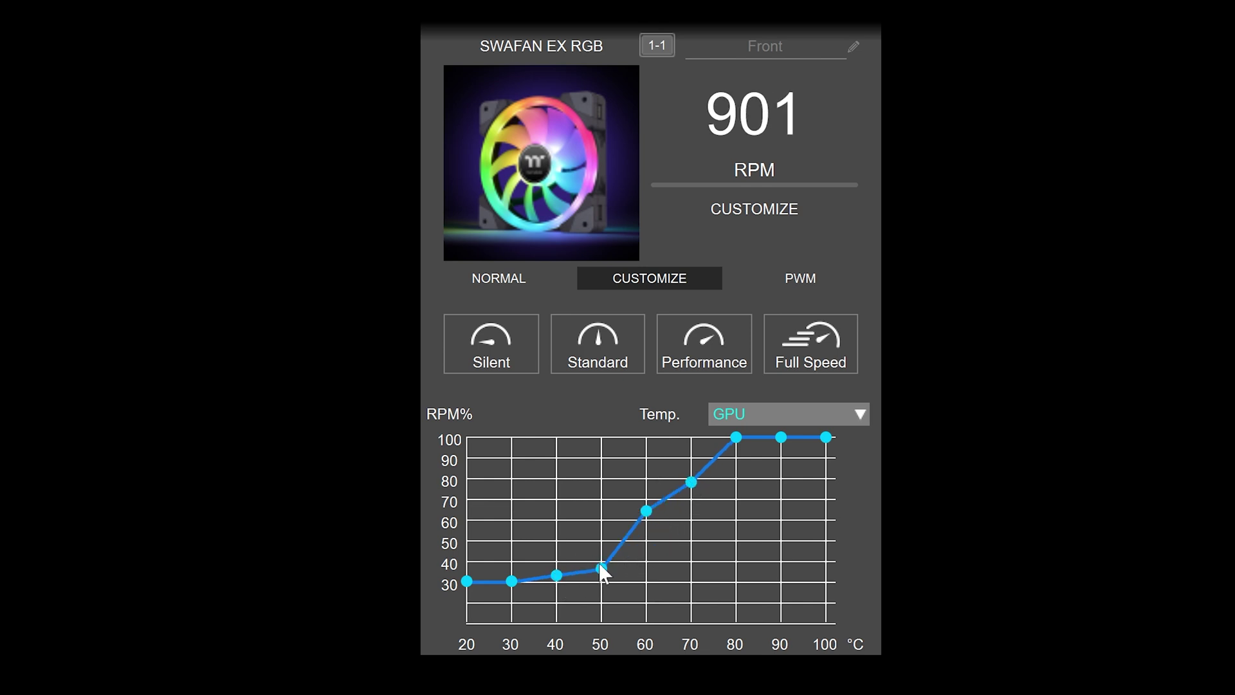
{"action": "left_click_drag", "start_coordinate": [600, 567], "coordinate": [601, 526]}
{"action": "left_click_drag", "start_coordinate": [556, 574], "coordinate": [556, 534]}
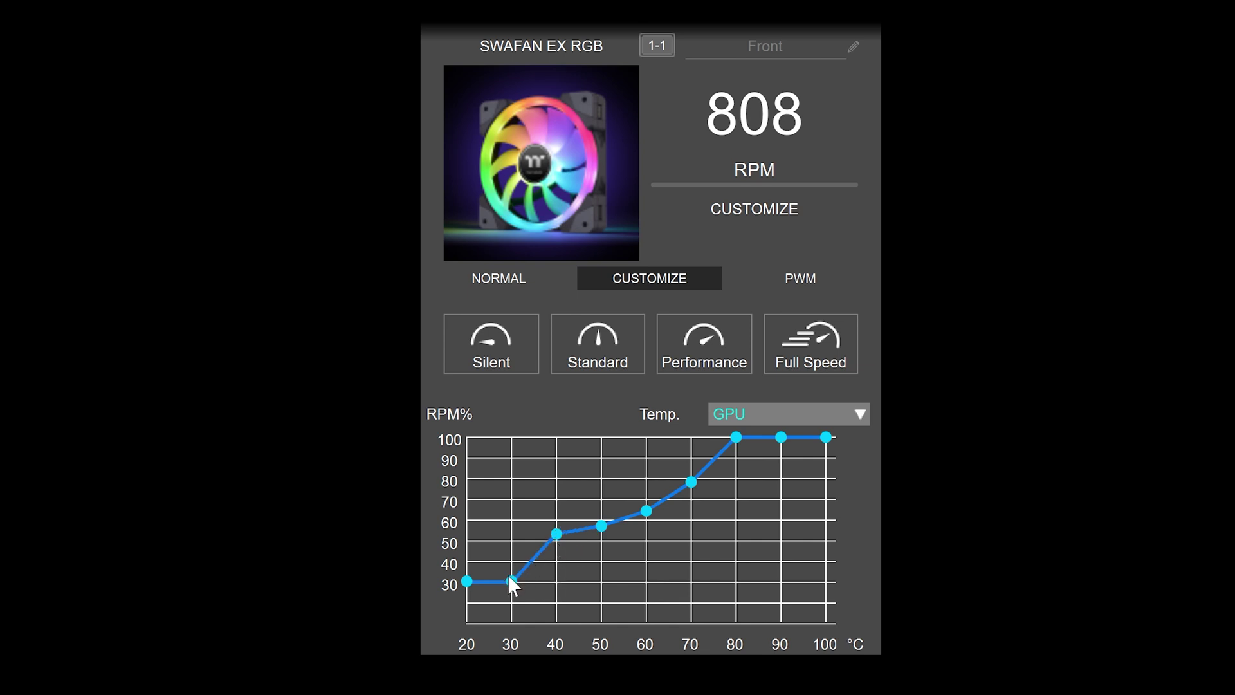
{"action": "left_click_drag", "start_coordinate": [512, 582], "coordinate": [511, 538]}
{"action": "left_click_drag", "start_coordinate": [466, 582], "coordinate": [458, 539]}
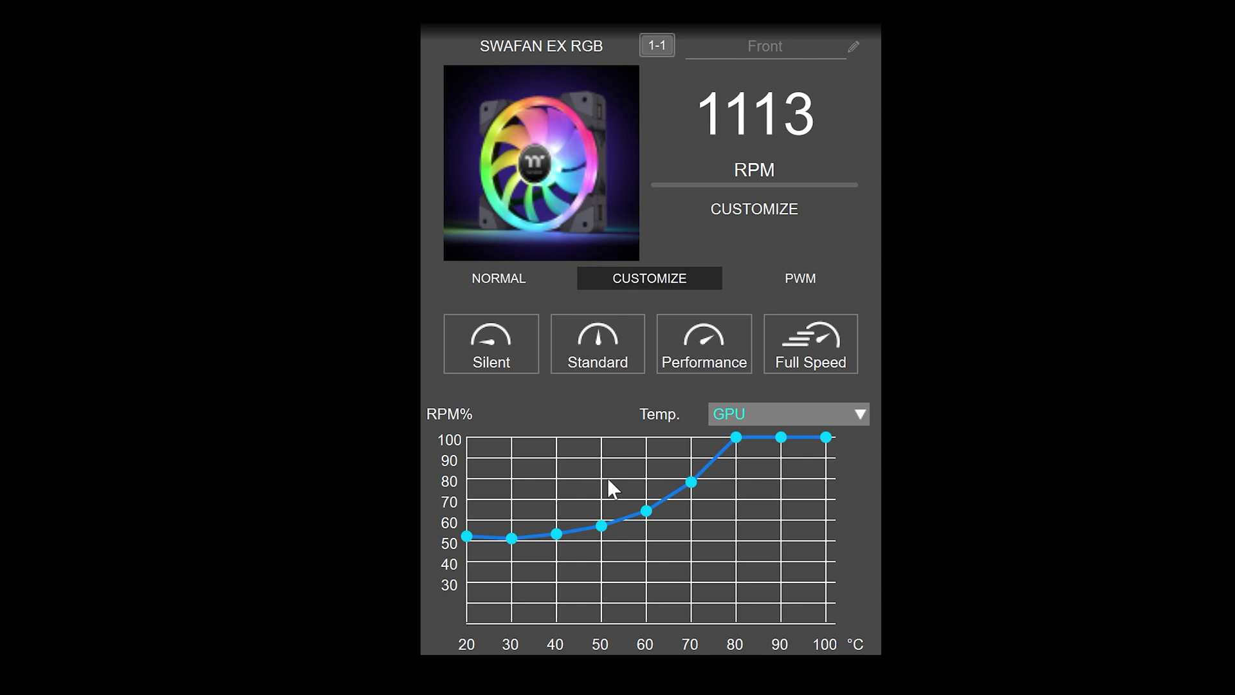
Base the curve on SYSTEM temperature and lower the 20 °C and 30 °C points to 30% and 34%
{"action": "left_click", "coordinate": [751, 414]}
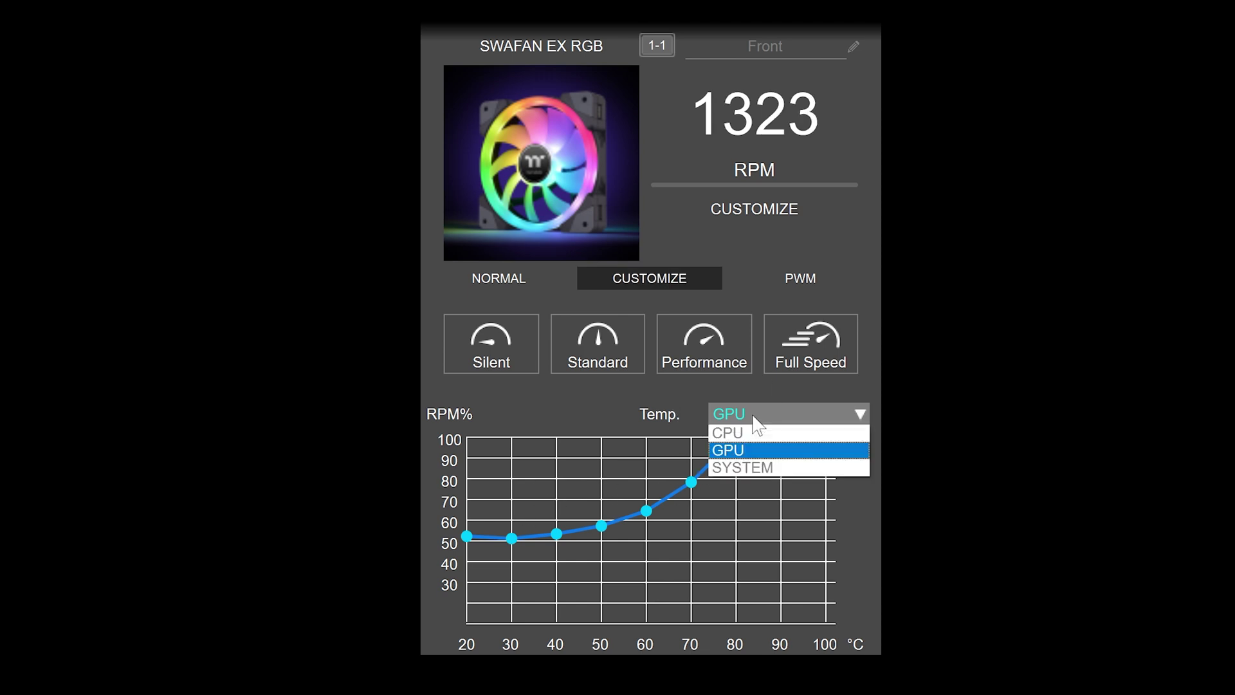
{"action": "left_click", "coordinate": [746, 469]}
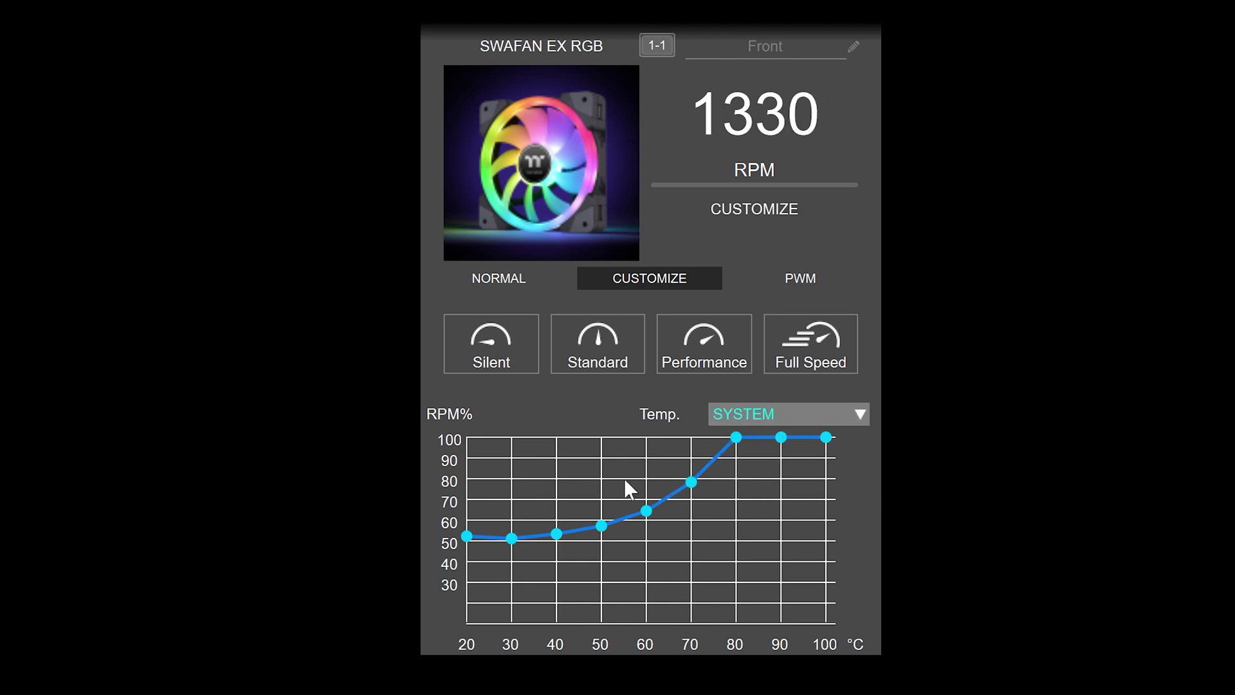
{"action": "left_click_drag", "start_coordinate": [466, 535], "coordinate": [450, 592]}
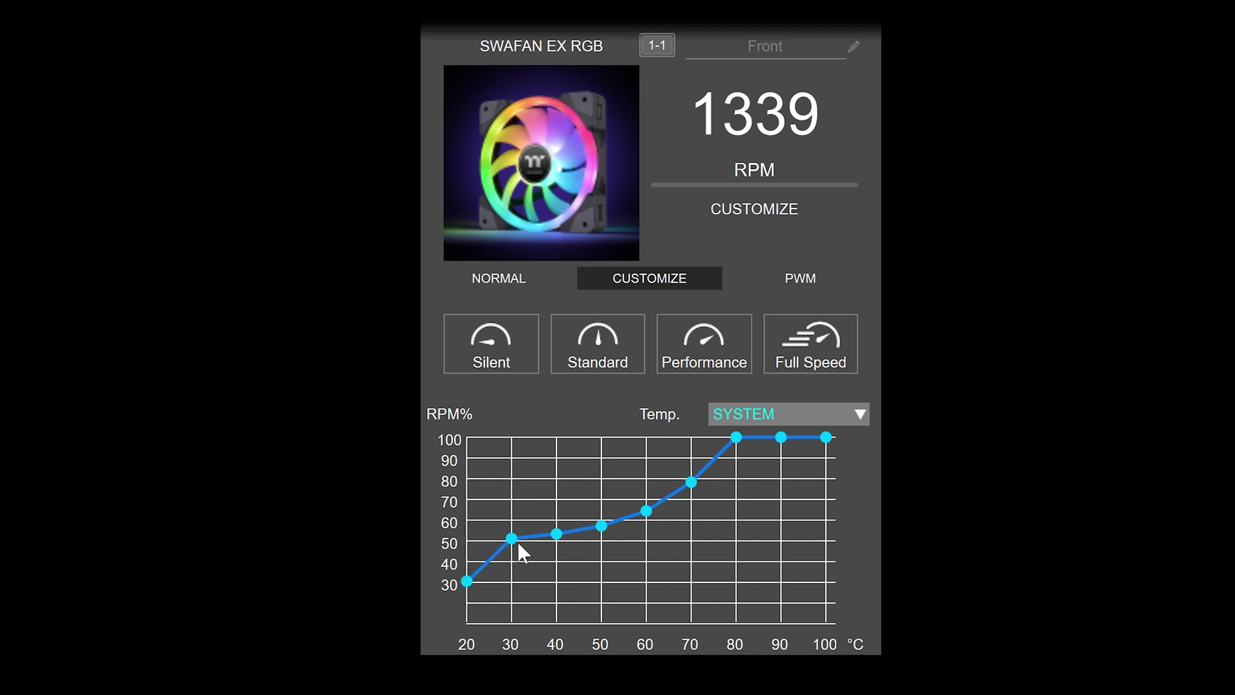
{"action": "left_click_drag", "start_coordinate": [518, 544], "coordinate": [615, 554]}
Lower the 60–100 °C points into an even ramp ending near 68% at 100 °C
{"action": "left_click_drag", "start_coordinate": [645, 509], "coordinate": [646, 544]}
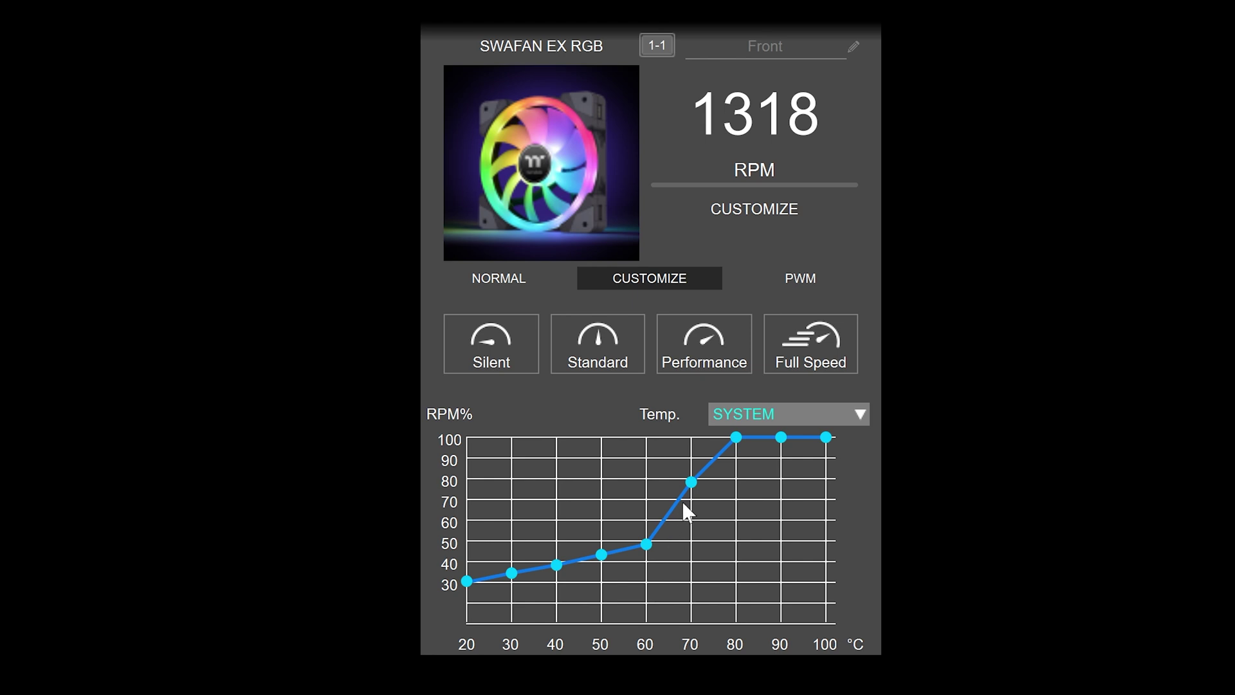
{"action": "left_click_drag", "start_coordinate": [697, 484], "coordinate": [736, 540]}
{"action": "left_click_drag", "start_coordinate": [737, 439], "coordinate": [737, 514]}
{"action": "left_click_drag", "start_coordinate": [781, 437], "coordinate": [783, 487]}
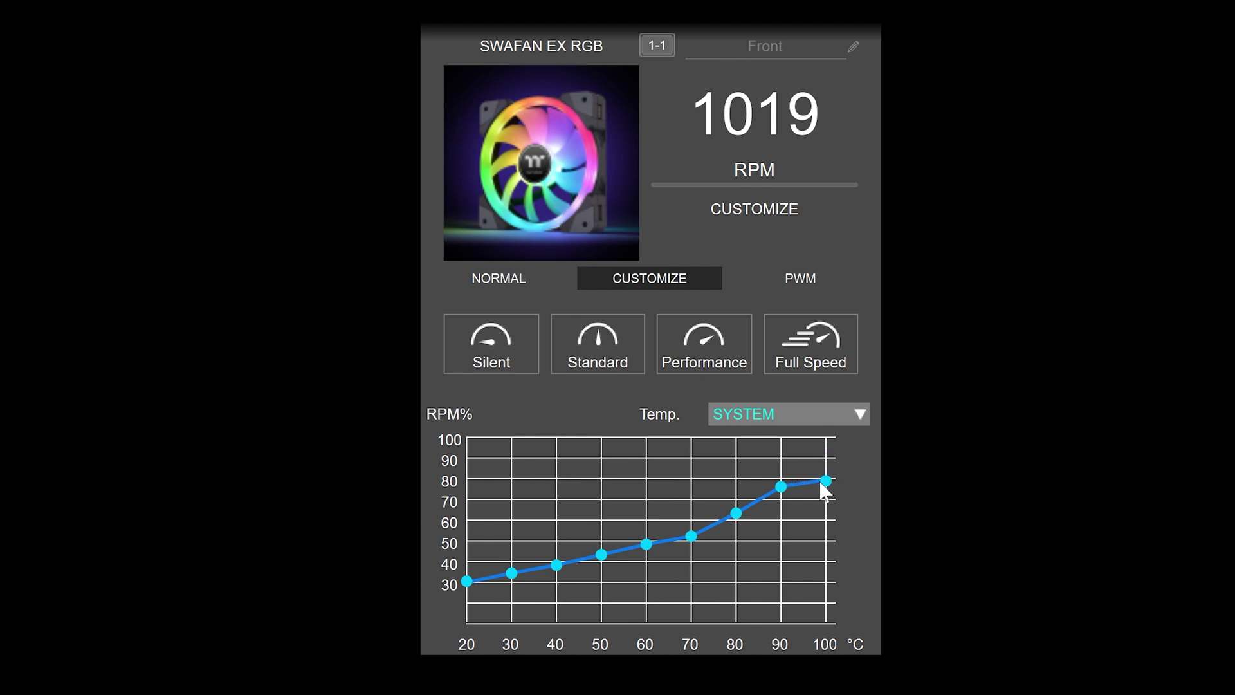
{"action": "left_click_drag", "start_coordinate": [820, 484], "coordinate": [720, 514]}
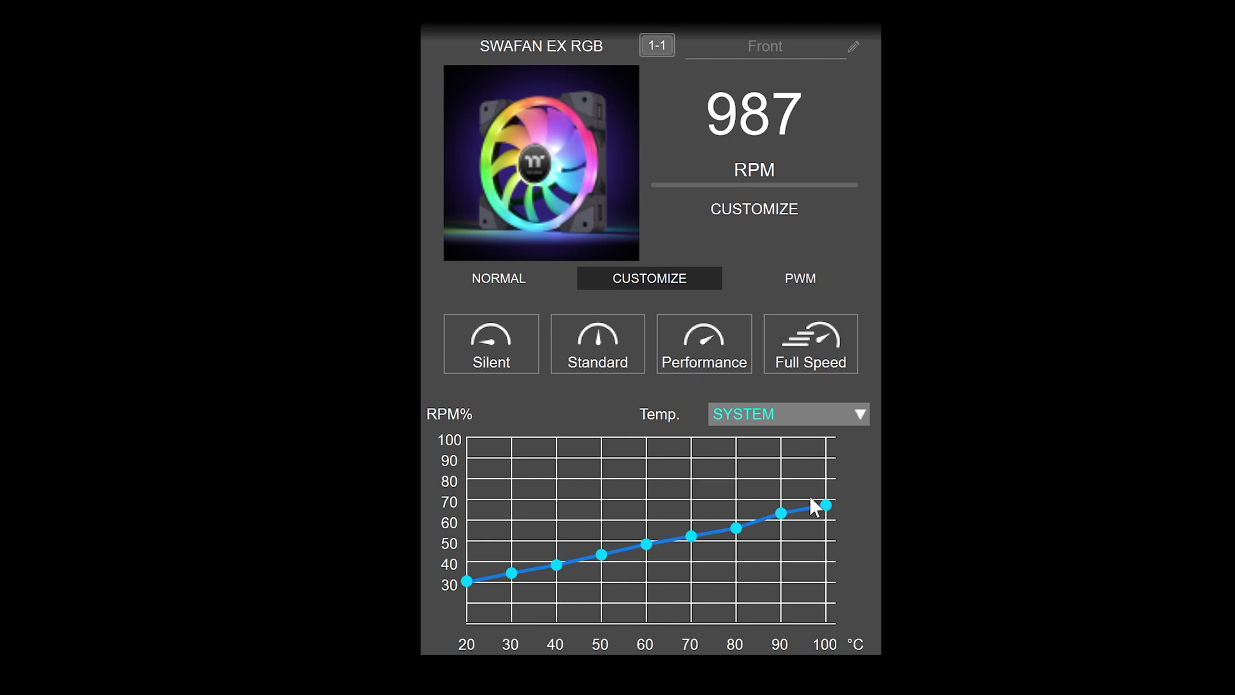
{"action": "left_click", "coordinate": [795, 416]}
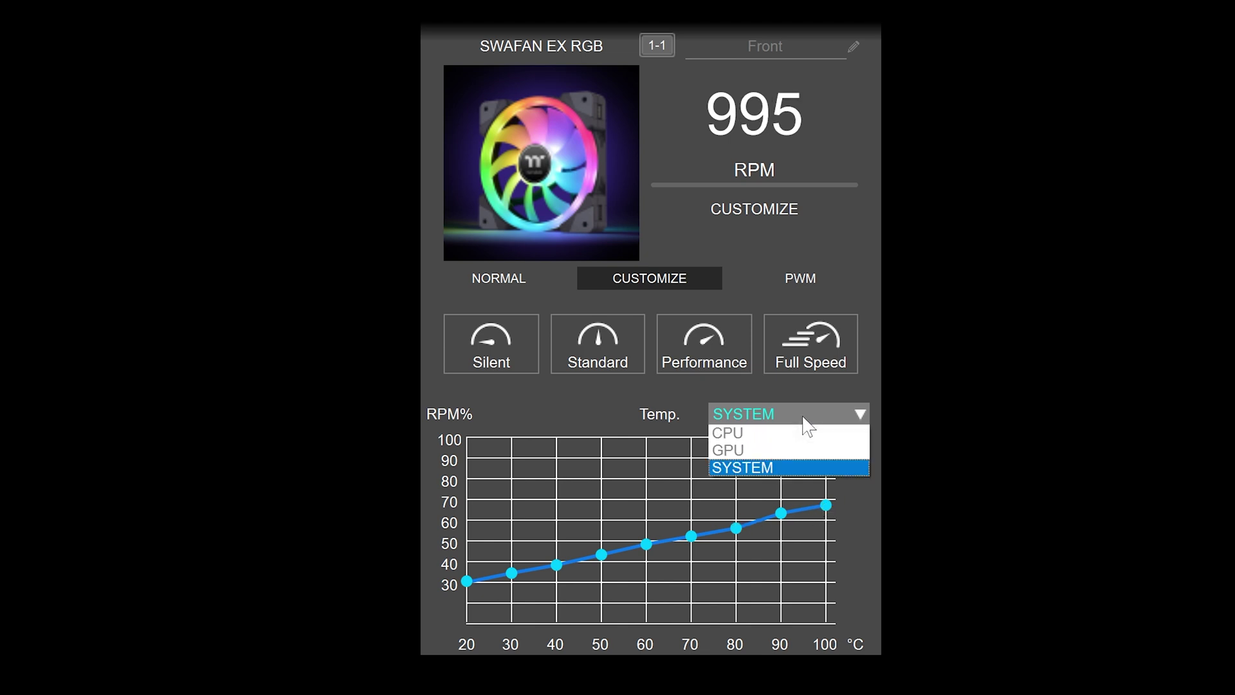
Base the Front fan's curve on CPU temperature, with the 70–100 °C points at 100%
{"action": "left_click", "coordinate": [765, 435]}
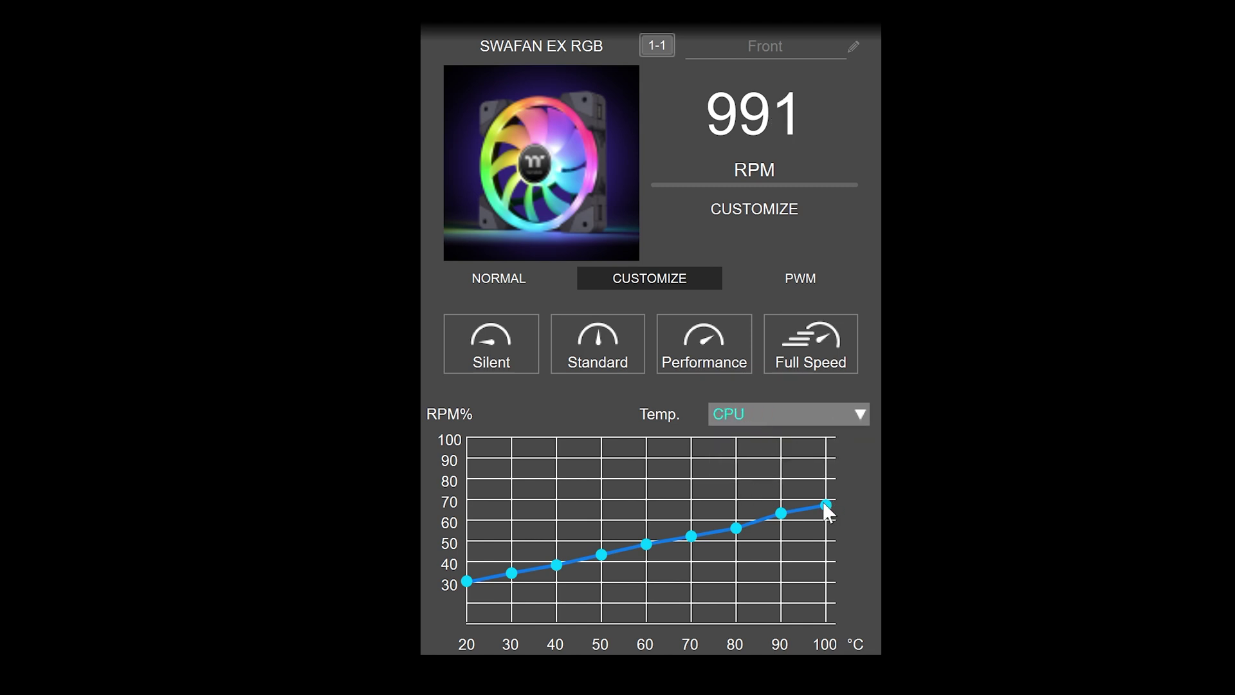
{"action": "left_click_drag", "start_coordinate": [826, 505], "coordinate": [826, 437]}
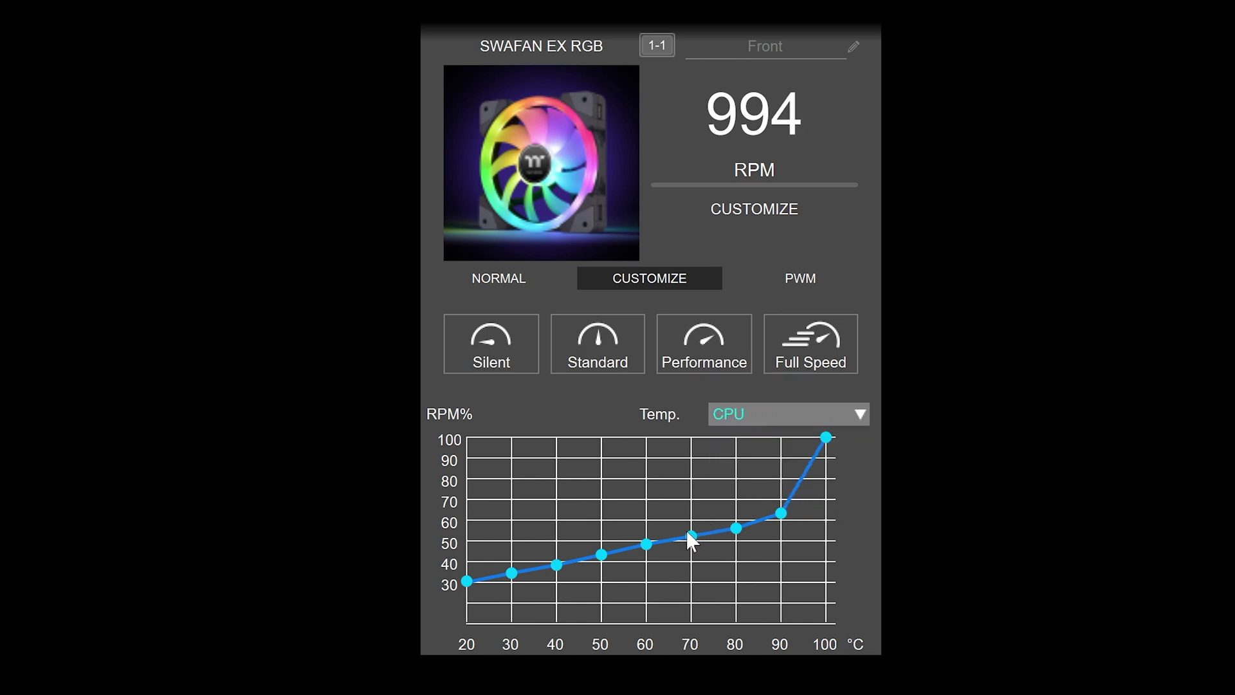
{"action": "left_click_drag", "start_coordinate": [687, 532], "coordinate": [692, 437]}
{"action": "left_click_drag", "start_coordinate": [735, 525], "coordinate": [723, 427]}
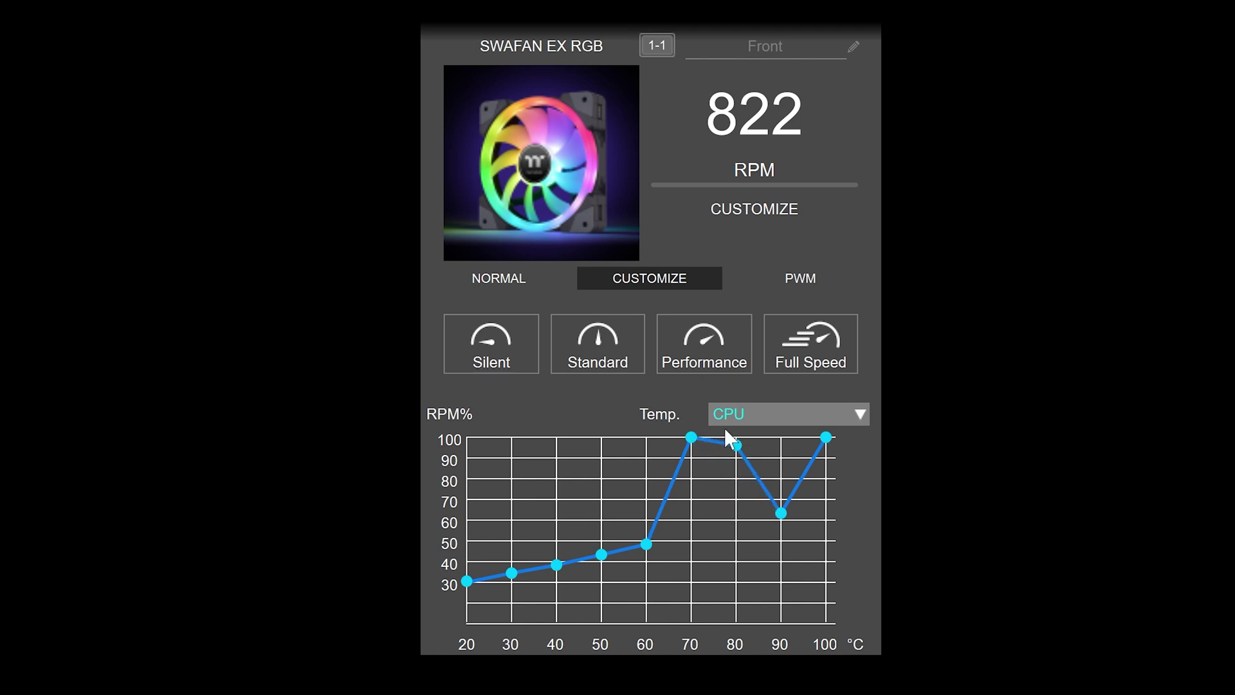
{"action": "left_click_drag", "start_coordinate": [777, 510], "coordinate": [764, 422]}
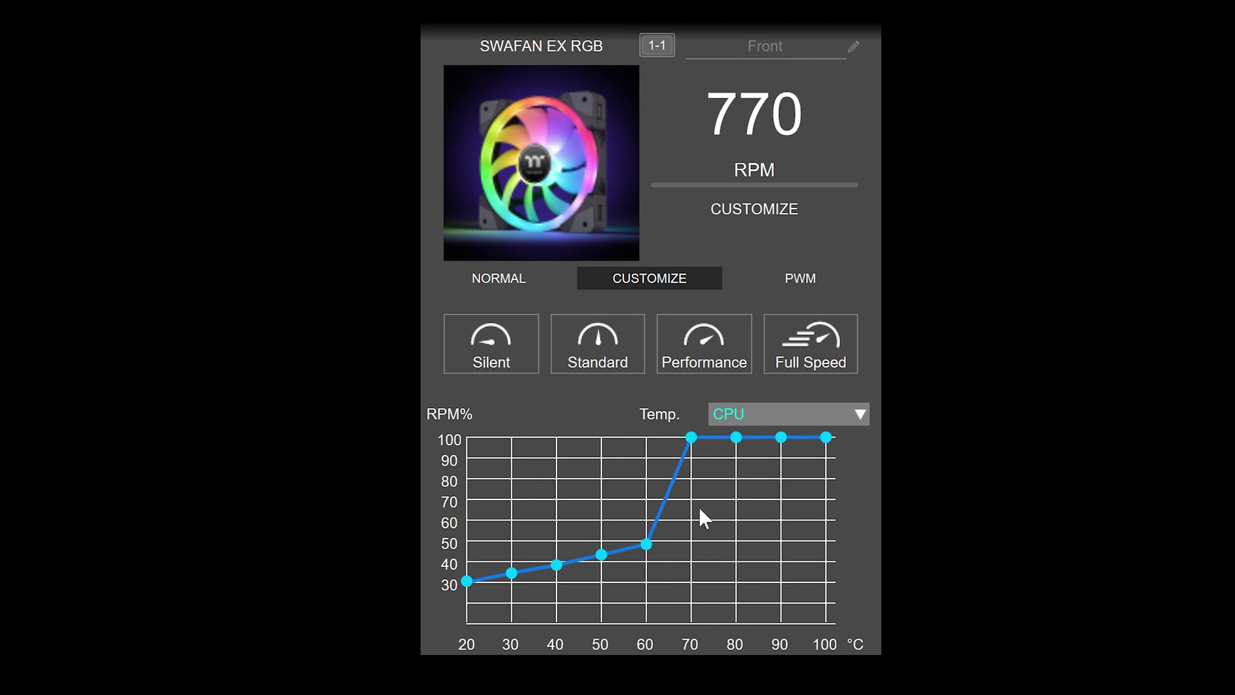
Lower the 60 °C point to about 63% and the 50 °C point to about 47%, keeping CPU as the source
{"action": "left_click_drag", "start_coordinate": [646, 545], "coordinate": [646, 513]}
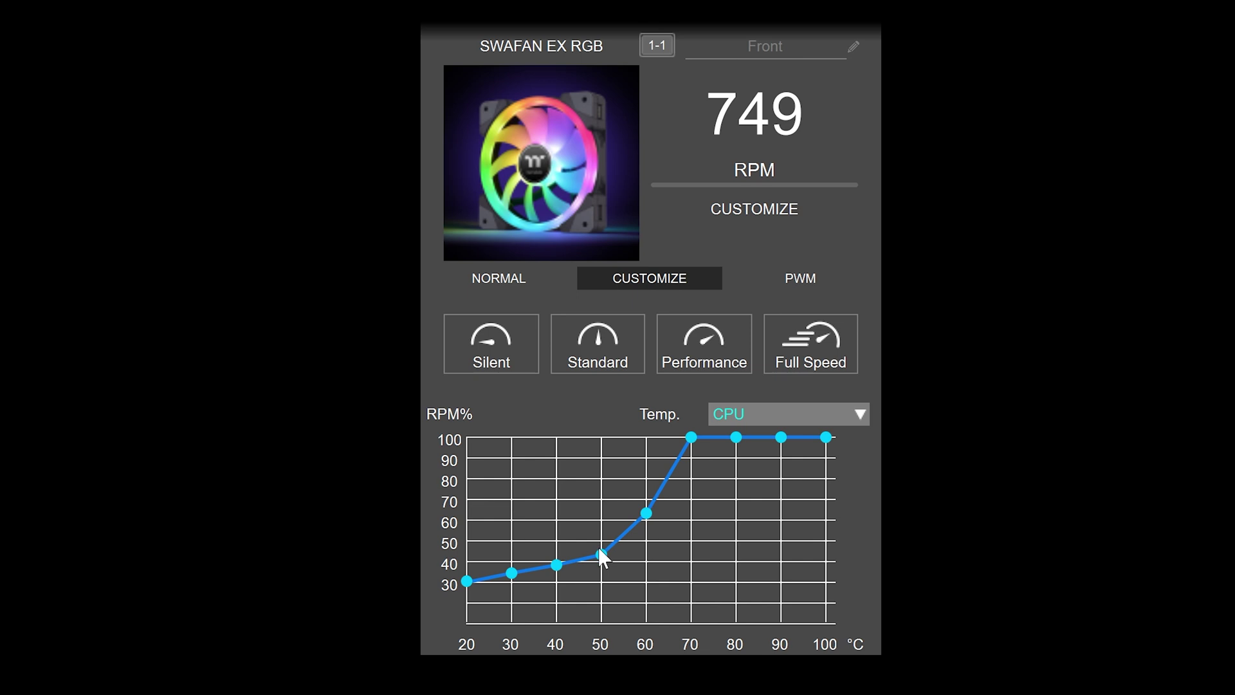
{"action": "left_click_drag", "start_coordinate": [601, 556], "coordinate": [555, 558]}
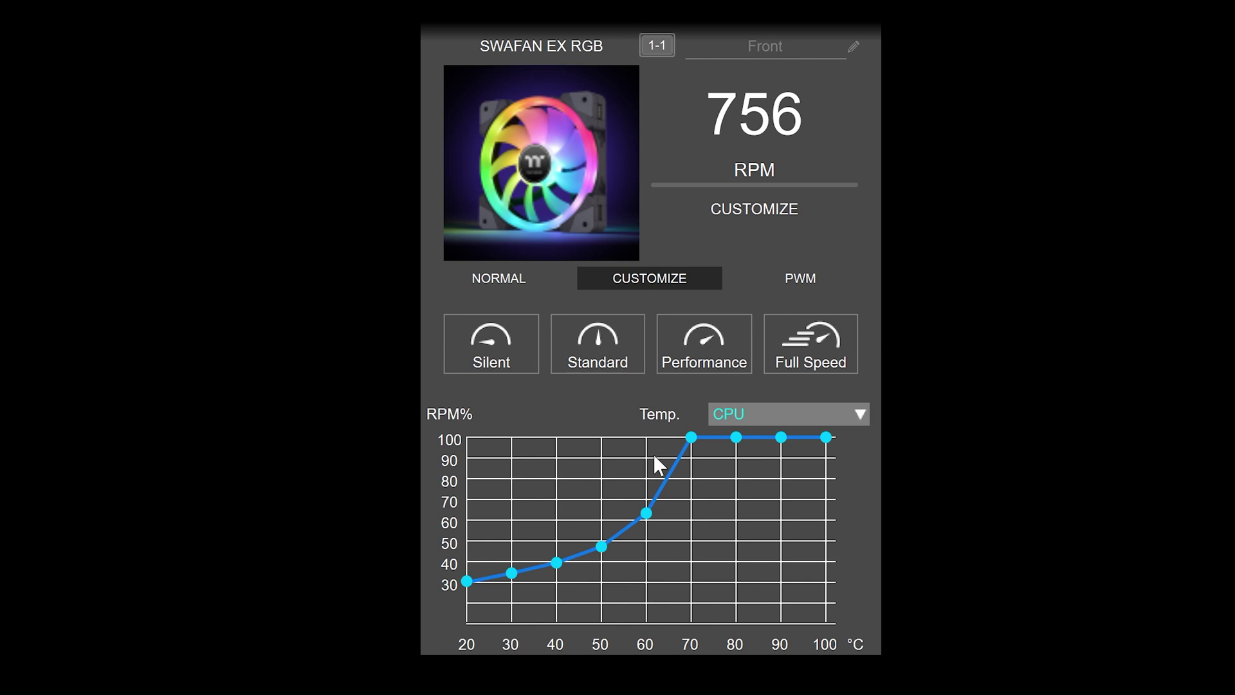
{"action": "left_click", "coordinate": [767, 414]}
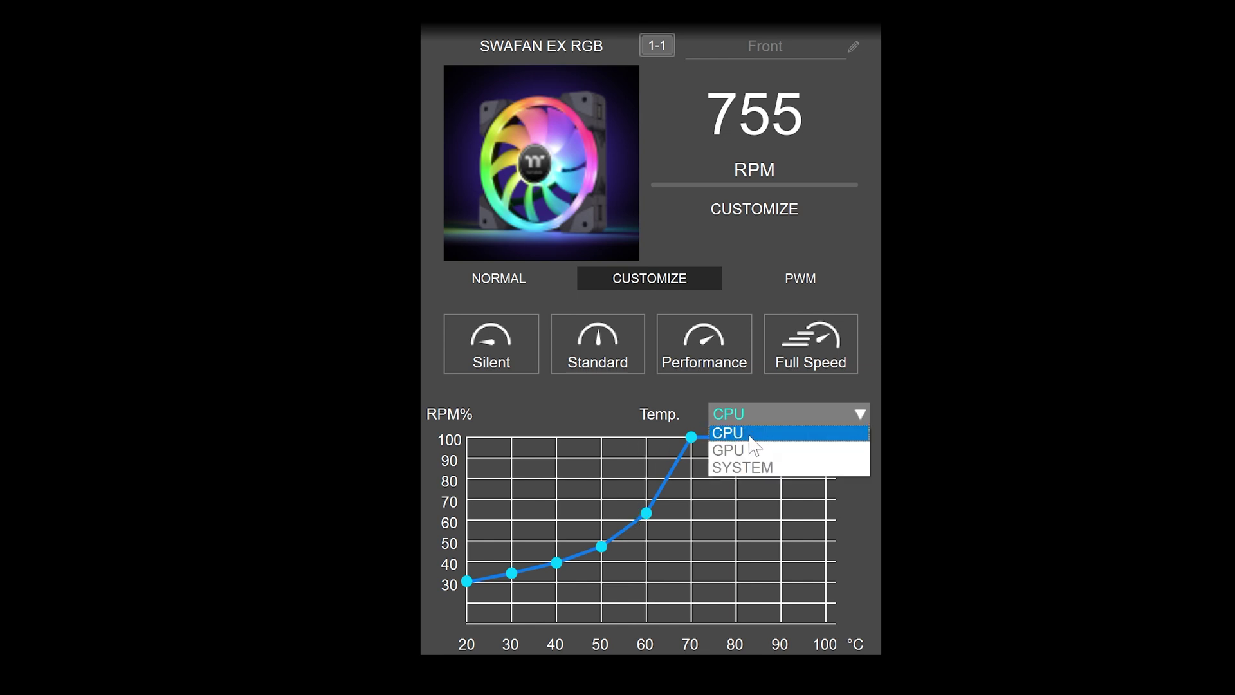
{"action": "left_click", "coordinate": [749, 437]}
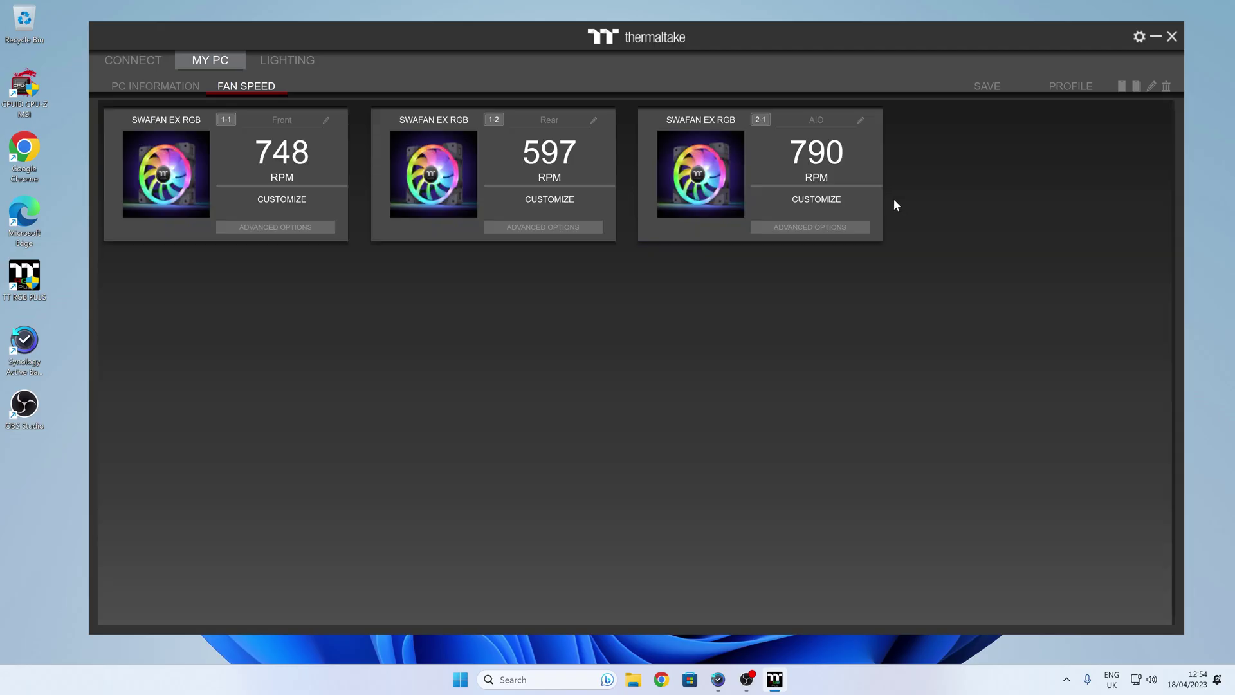
Save the fan settings, then leave the Rear fan's custom curve on CPU temperature after trying SYSTEM
{"action": "left_click", "coordinate": [988, 85]}
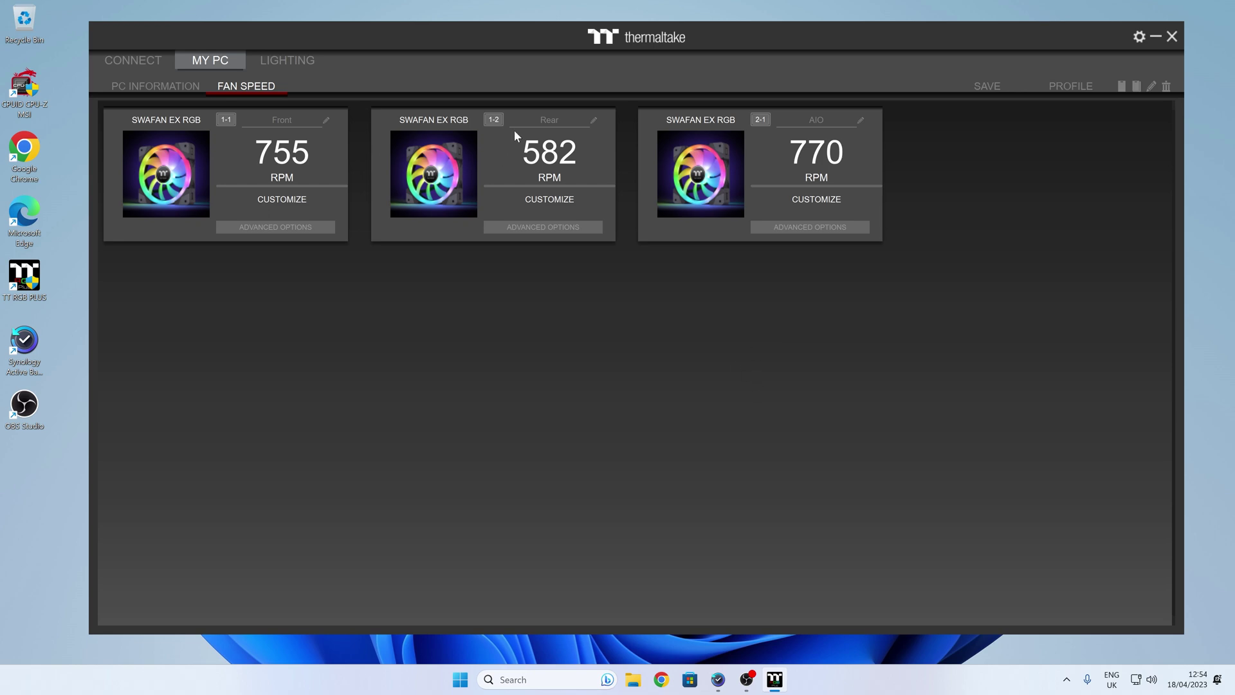
{"action": "left_click", "coordinate": [532, 226]}
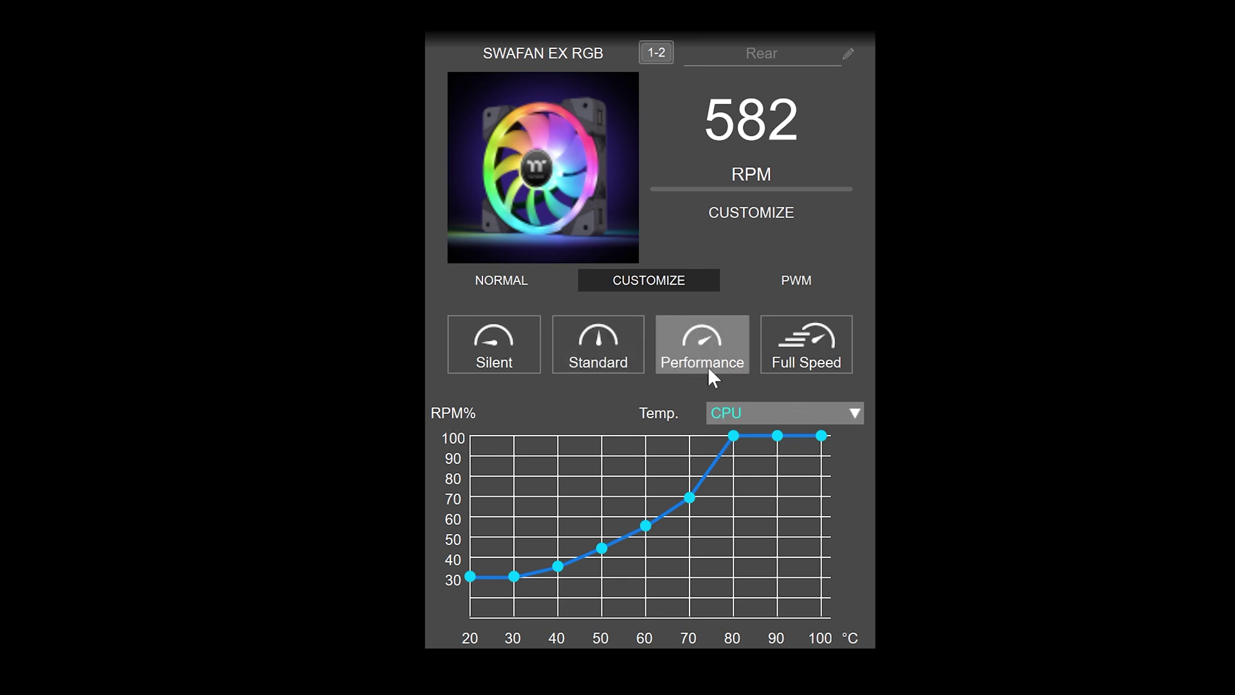
{"action": "left_click", "coordinate": [749, 418]}
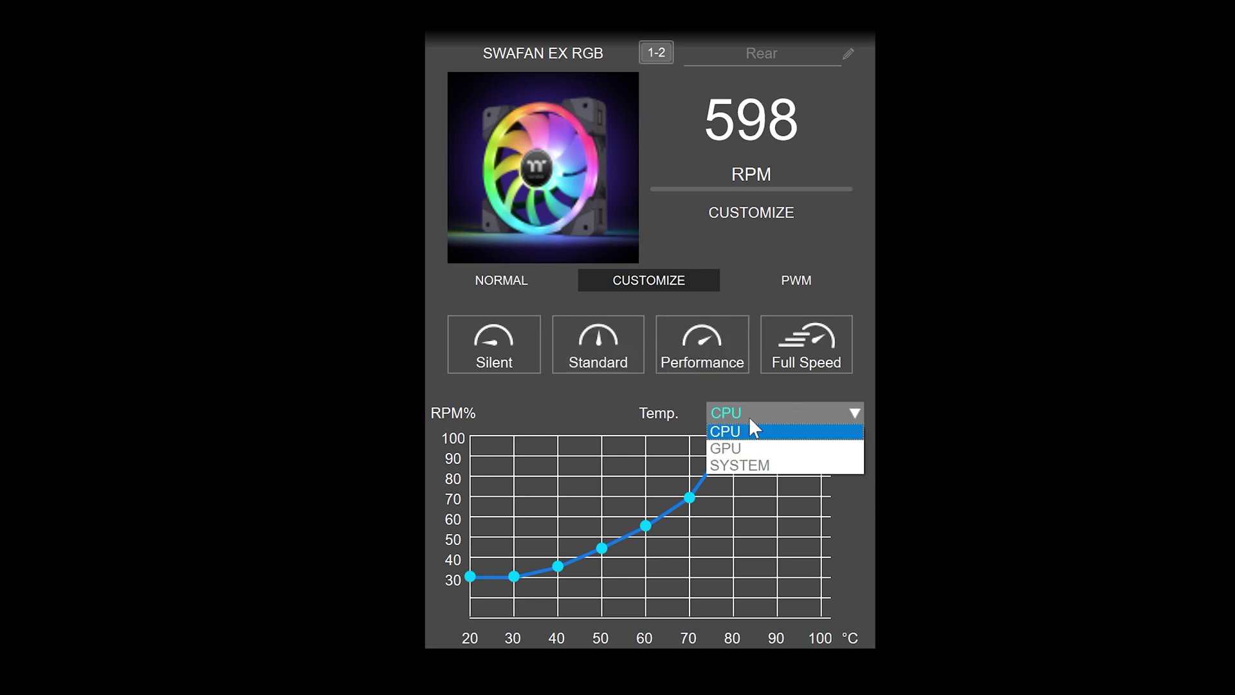
{"action": "left_click", "coordinate": [748, 465]}
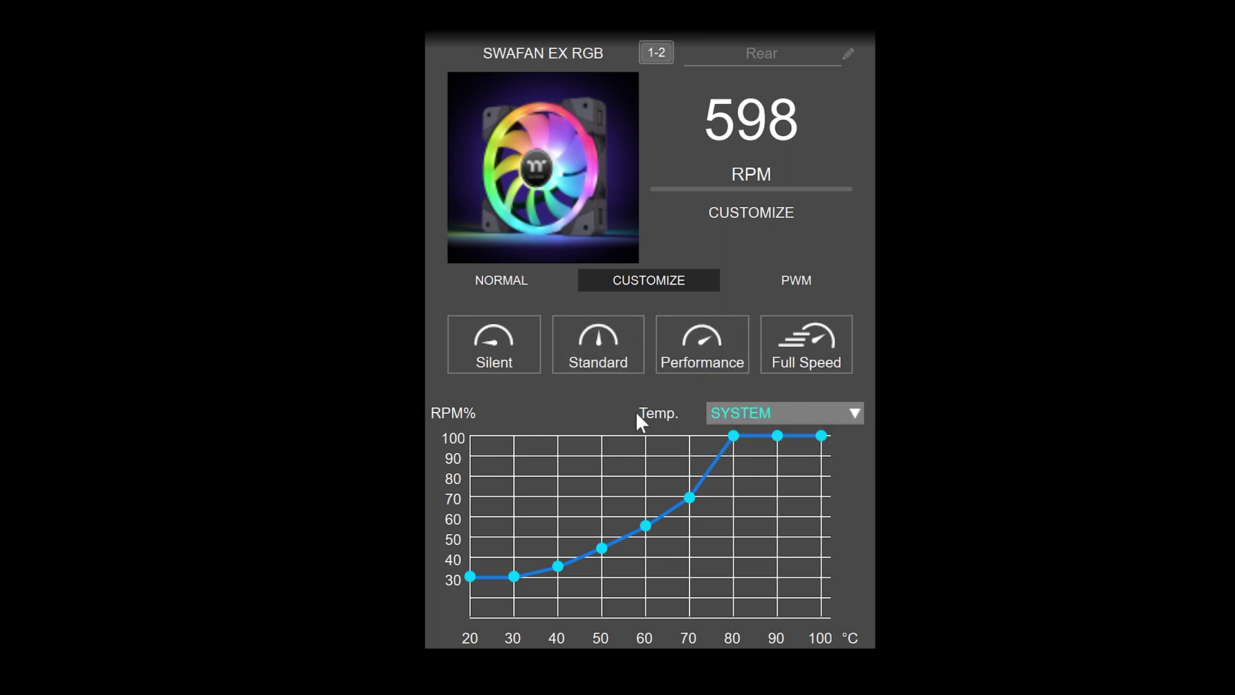
{"action": "left_click", "coordinate": [746, 413]}
{"action": "left_click", "coordinate": [743, 432]}
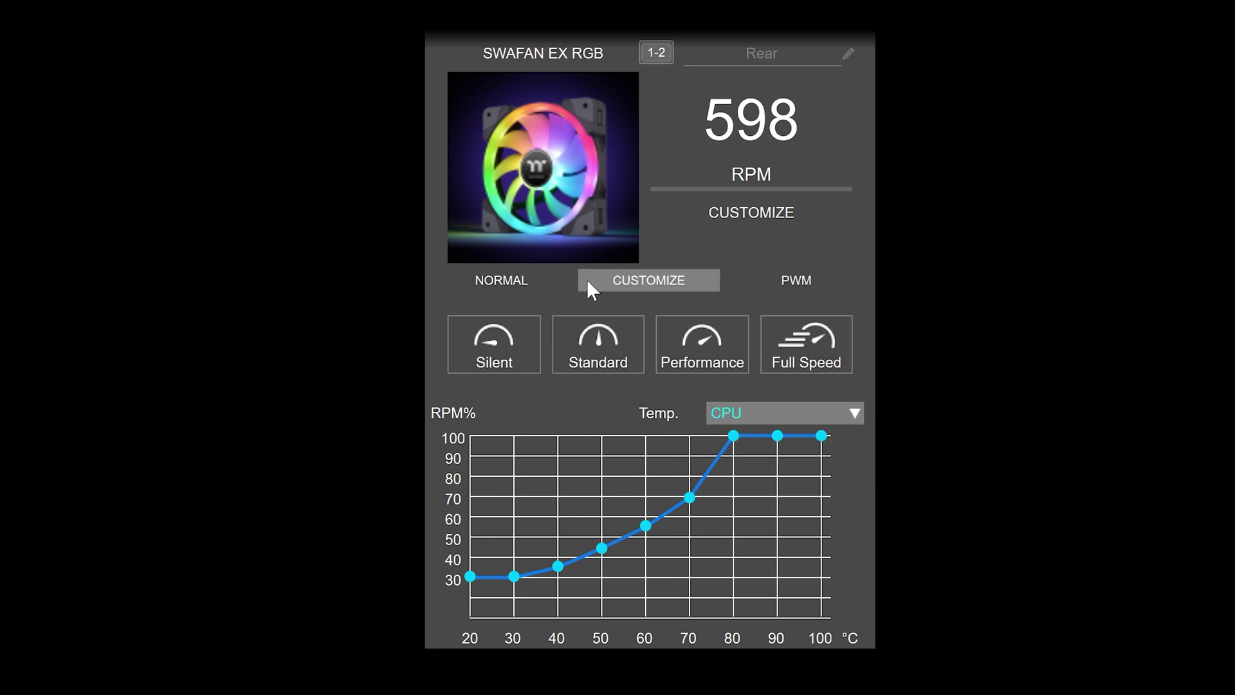